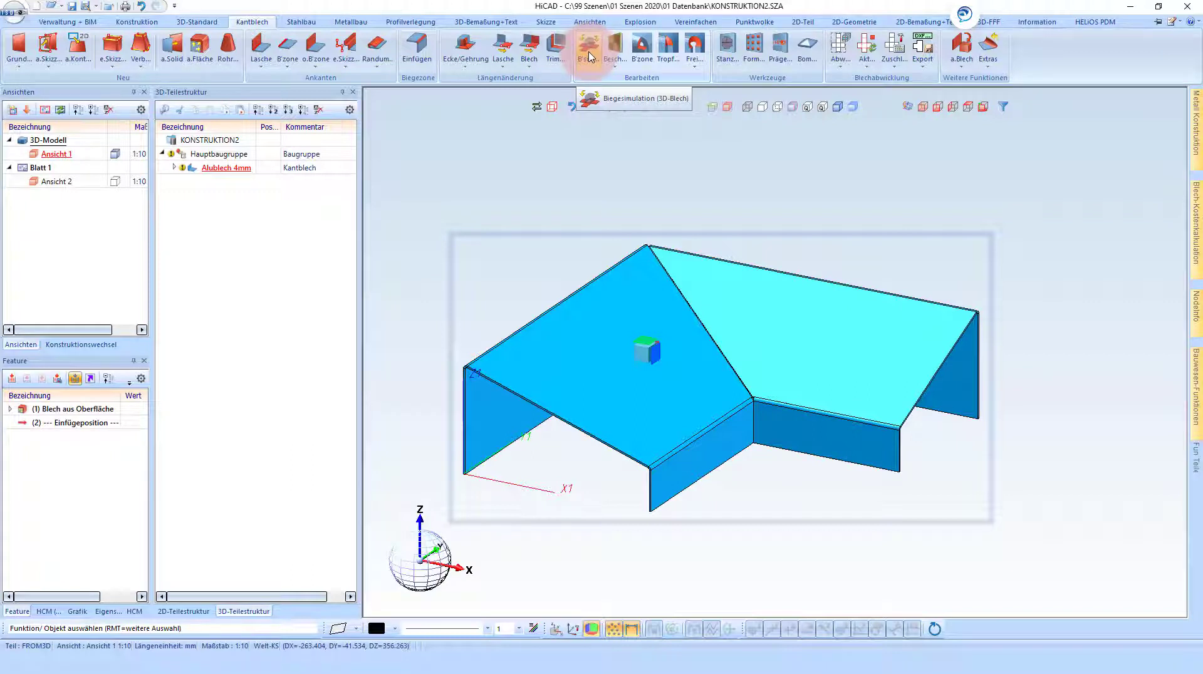
{"action": "left_click", "coordinate": [587, 59]}
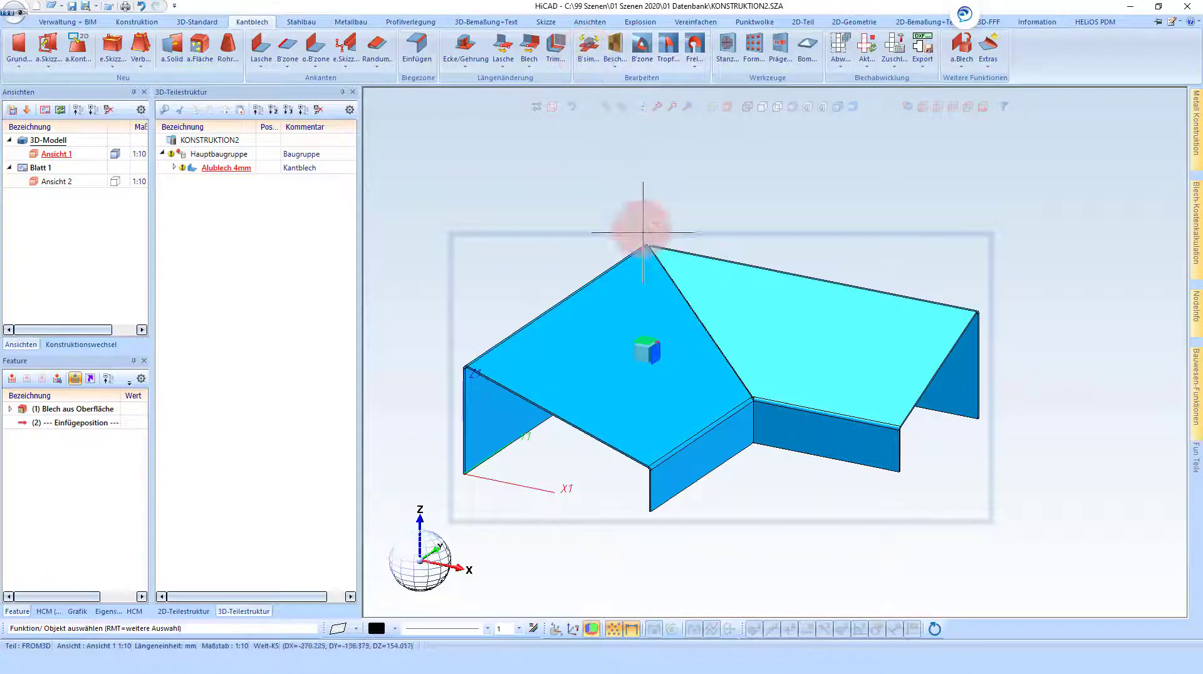
{"action": "scroll", "coordinate": [779, 378], "scroll_direction": "up", "scroll_amount": 2}
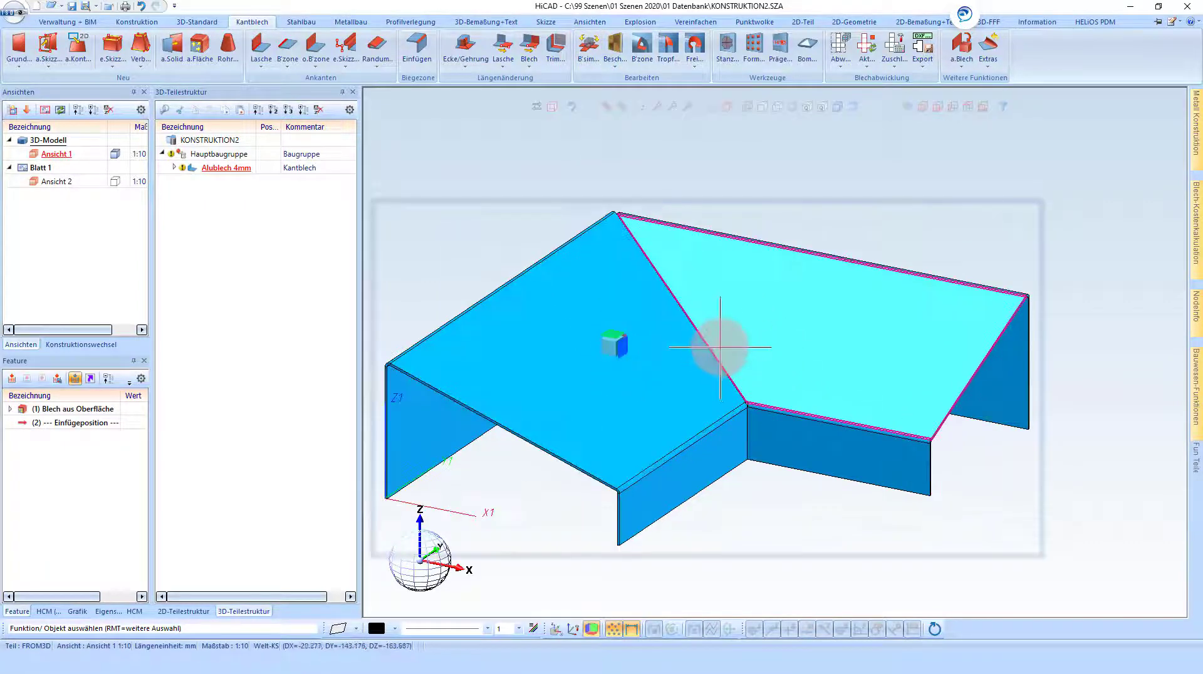
{"action": "left_click", "coordinate": [718, 355]}
{"action": "mouse_move", "coordinate": [717, 354]}
{"action": "middle_mouse_down"}
{"action": "mouse_move", "coordinate": [635, 332]}
{"action": "mouse_move", "coordinate": [681, 351]}
{"action": "middle_mouse_up"}
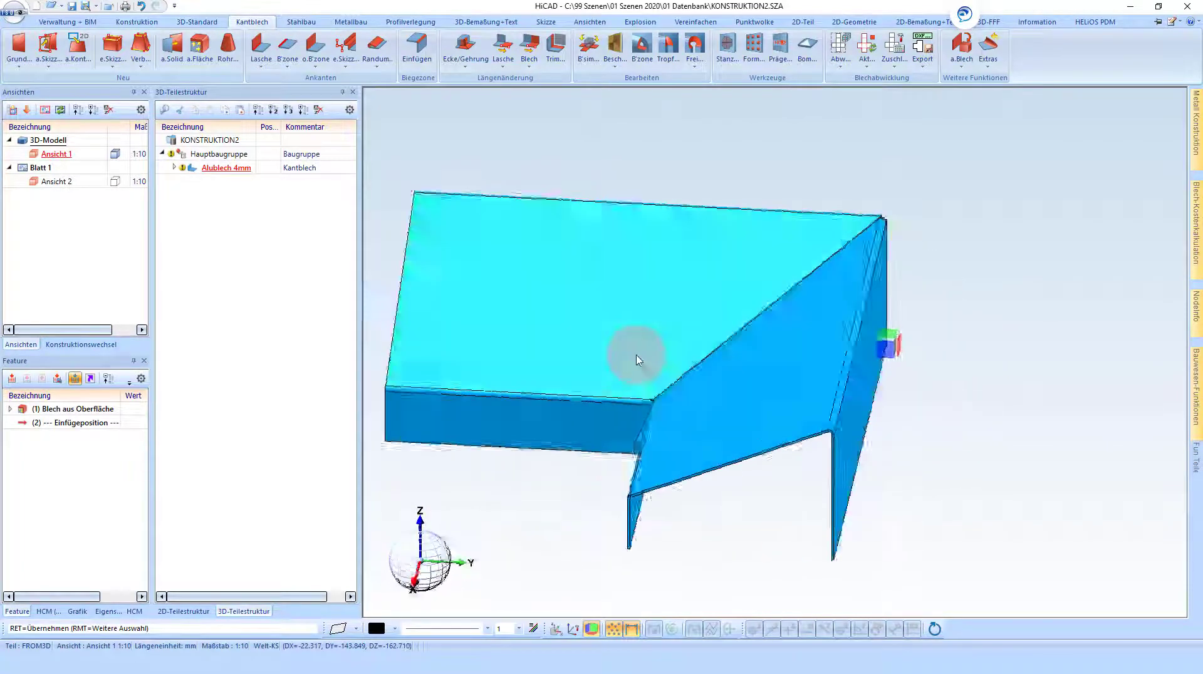
{"action": "left_click", "coordinate": [962, 92]}
{"action": "left_click", "coordinate": [969, 107]}
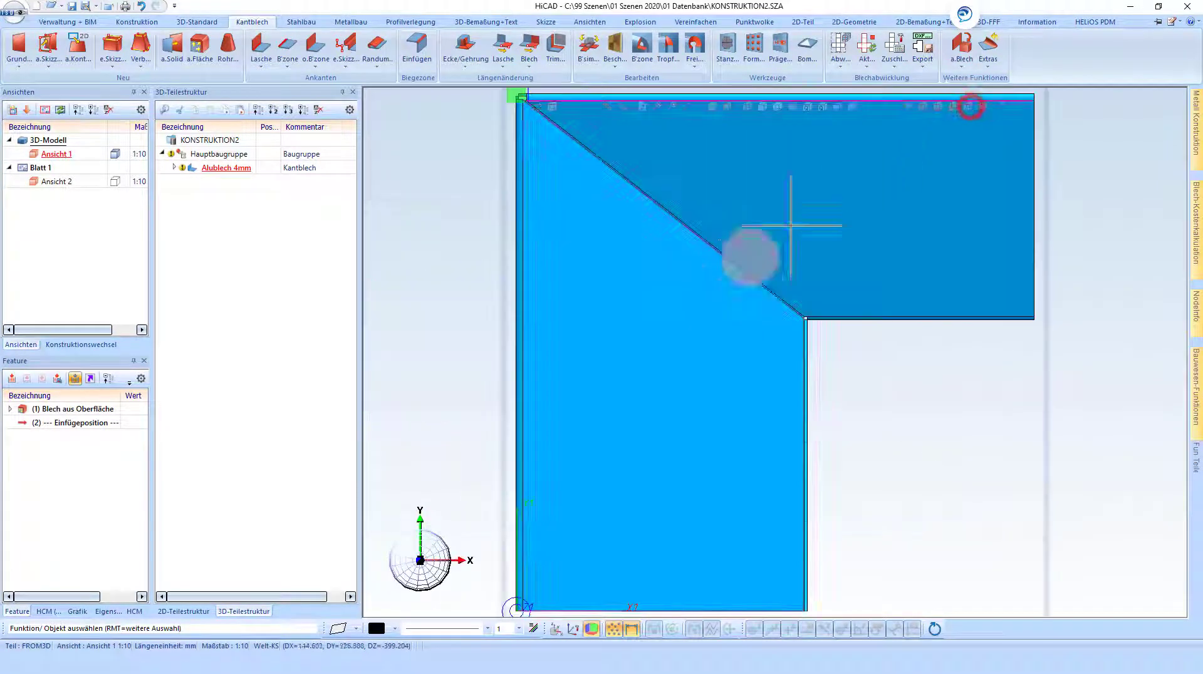
{"action": "left_click", "coordinate": [831, 208]}
{"action": "left_click", "coordinate": [907, 108]}
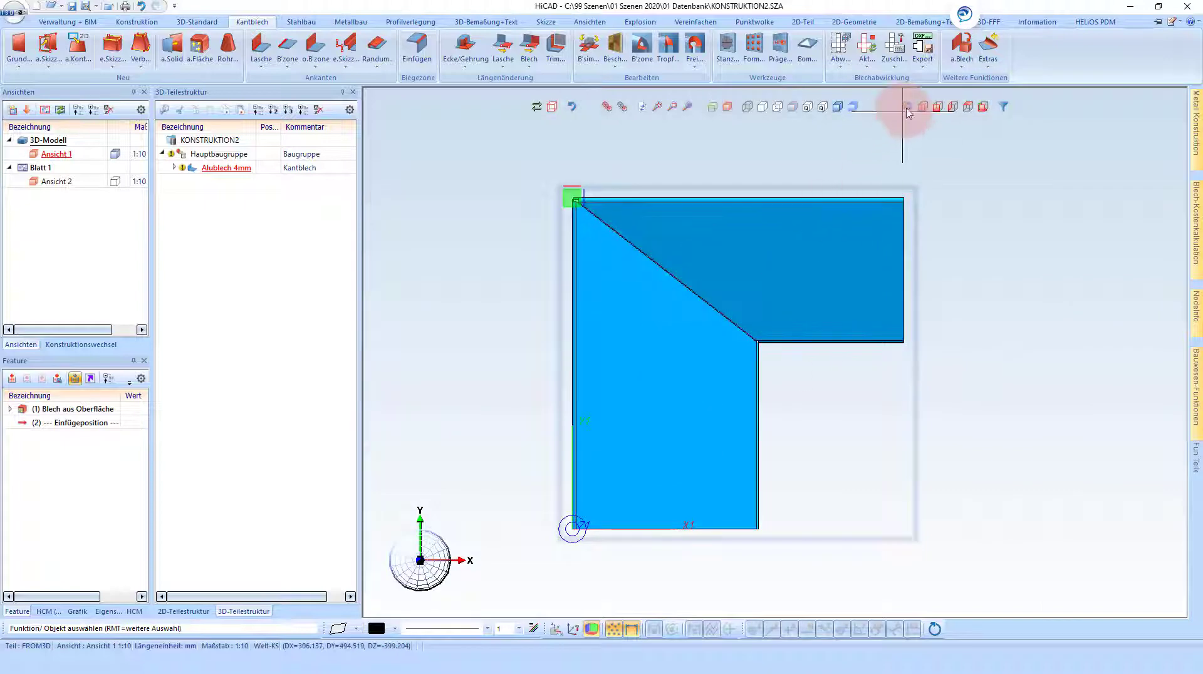
{"action": "left_click", "coordinate": [922, 109]}
{"action": "scroll", "coordinate": [805, 473], "scroll_direction": "up", "scroll_amount": 1}
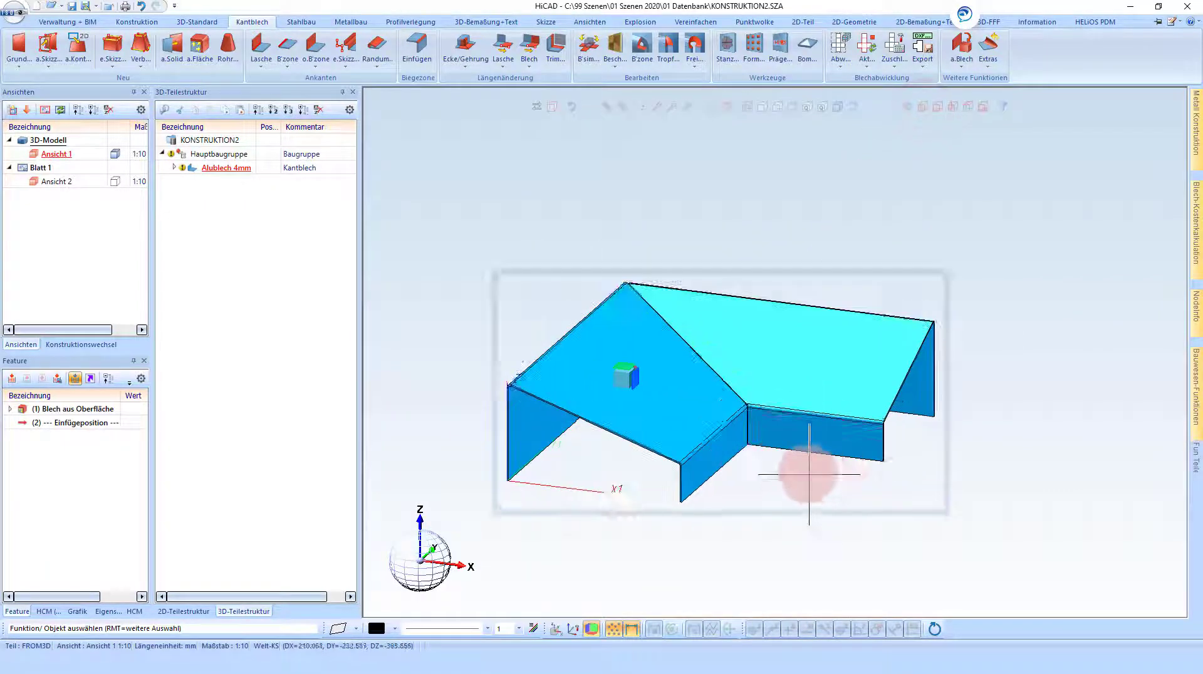
{"action": "scroll", "coordinate": [777, 367], "scroll_direction": "up", "scroll_amount": 3}
{"action": "middle_click_drag", "start_coordinate": [780, 376], "coordinate": [744, 378]}
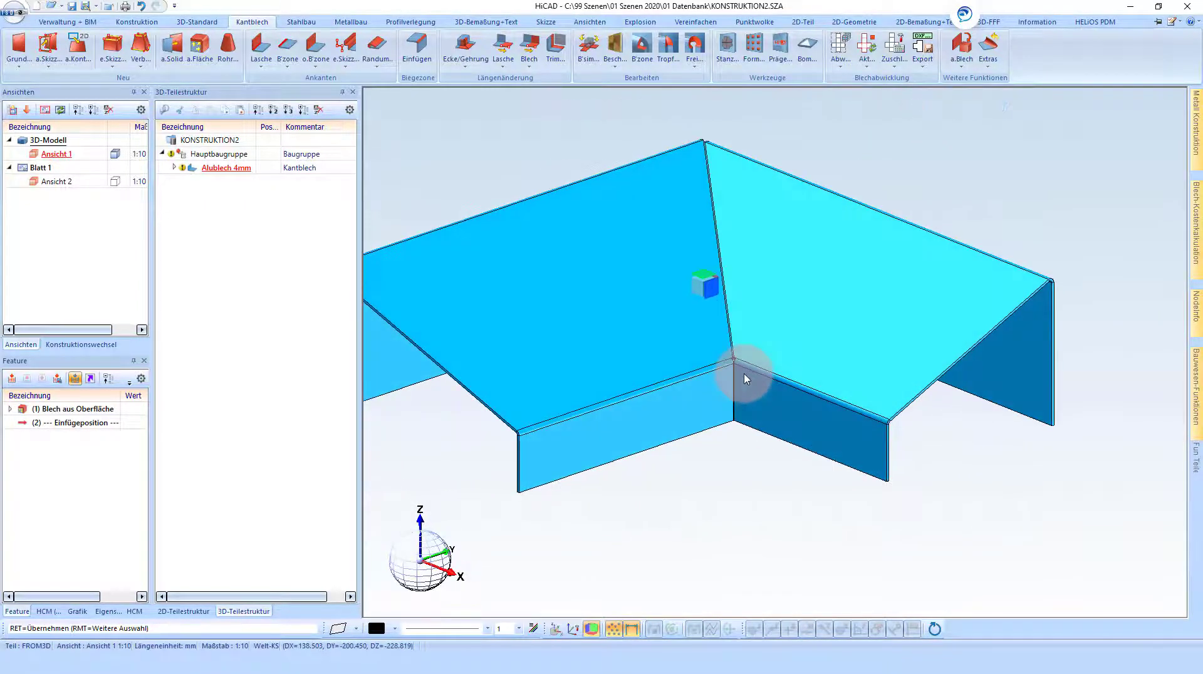
{"action": "scroll", "coordinate": [766, 416], "scroll_direction": "up", "scroll_amount": 3}
{"action": "scroll", "coordinate": [766, 416], "scroll_direction": "down", "scroll_amount": 3}
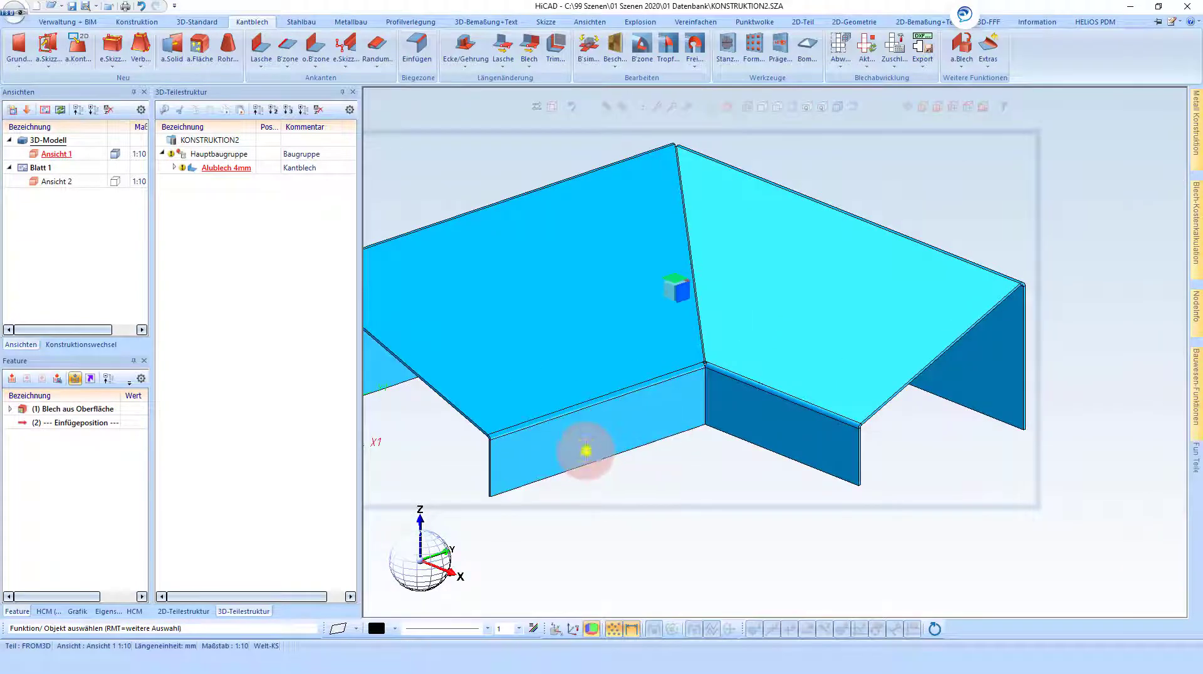
Create and place a flat development of the Blechlasche beside the 3D part, with bend lines -71.6°, 29.3°, -113.2° and -66.8°.
{"action": "right_click", "coordinate": [587, 450]}
{"action": "left_click", "coordinate": [786, 388]}
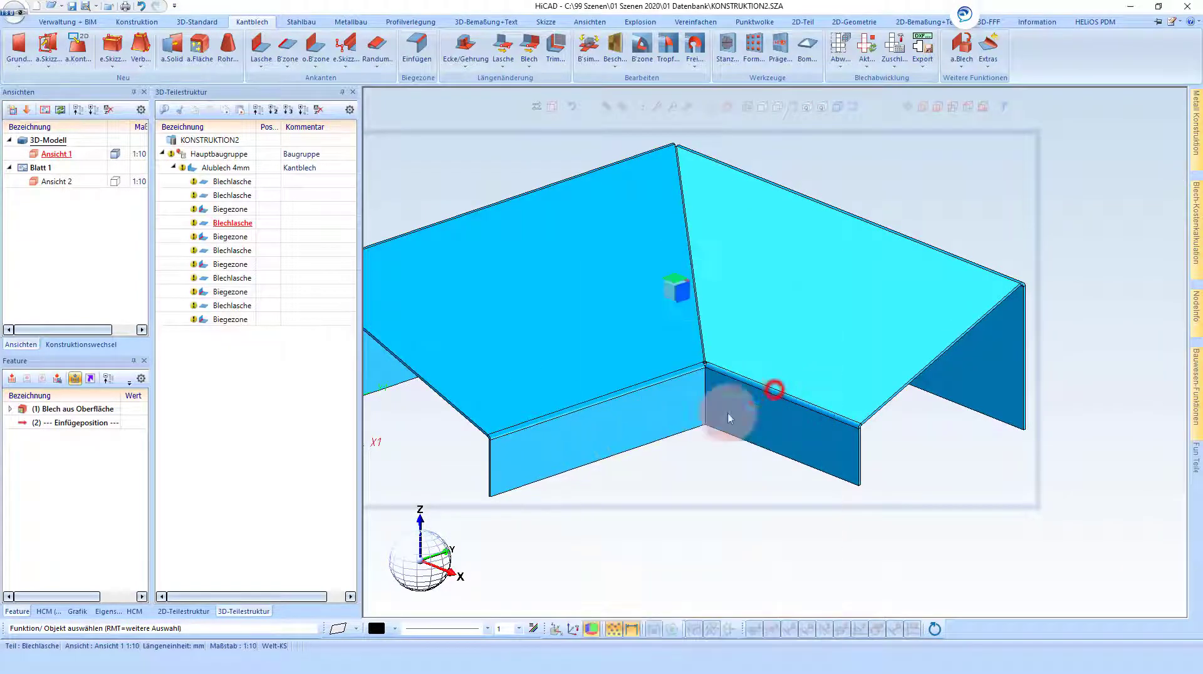
{"action": "left_click", "coordinate": [557, 465]}
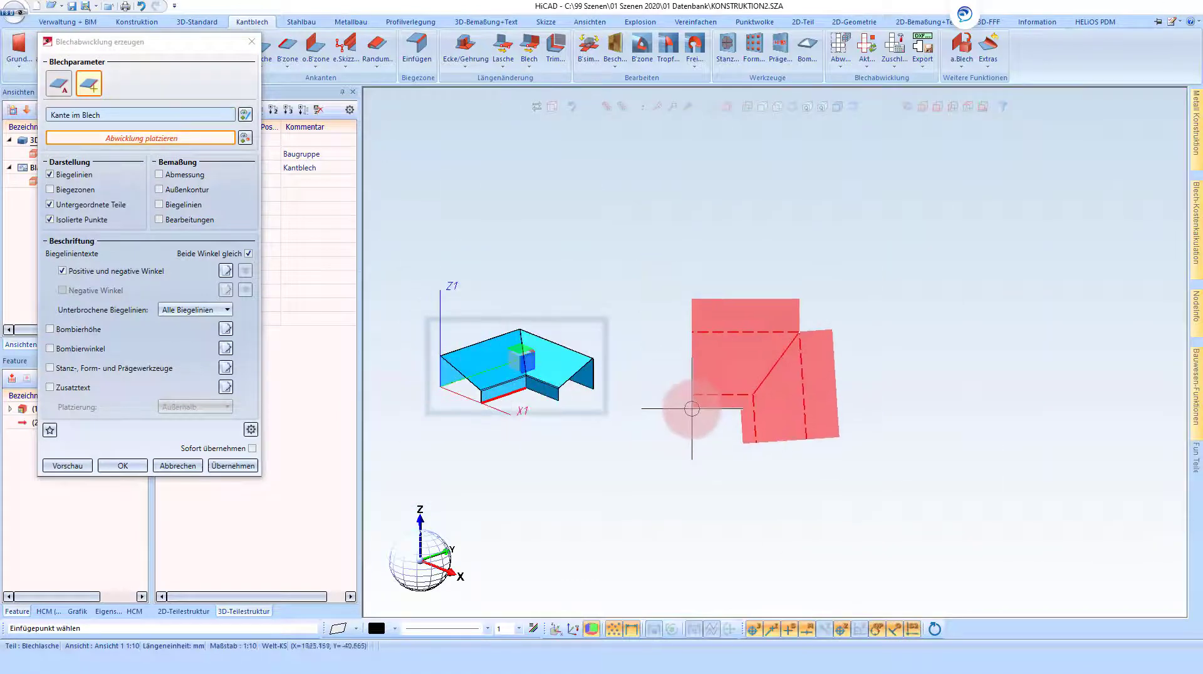
{"action": "left_click", "coordinate": [691, 408]}
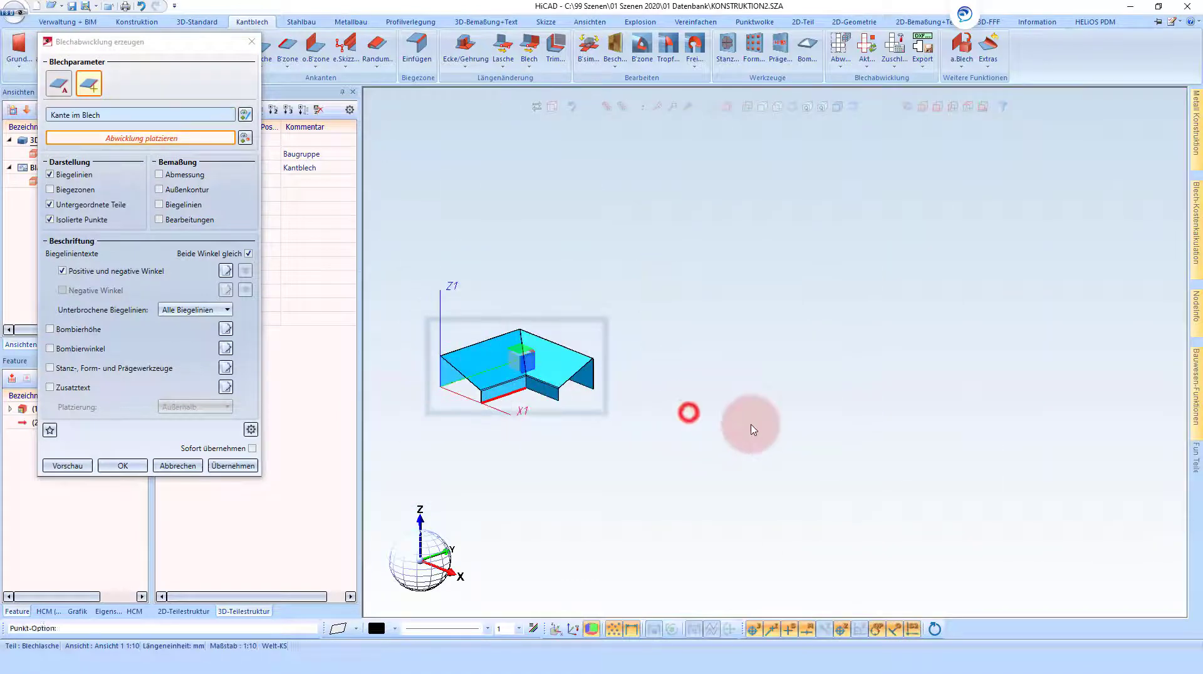
{"action": "scroll", "coordinate": [746, 416], "scroll_direction": "up", "scroll_amount": 3}
{"action": "scroll", "coordinate": [764, 407], "scroll_direction": "up", "scroll_amount": 3}
{"action": "scroll", "coordinate": [764, 407], "scroll_direction": "up", "scroll_amount": 1}
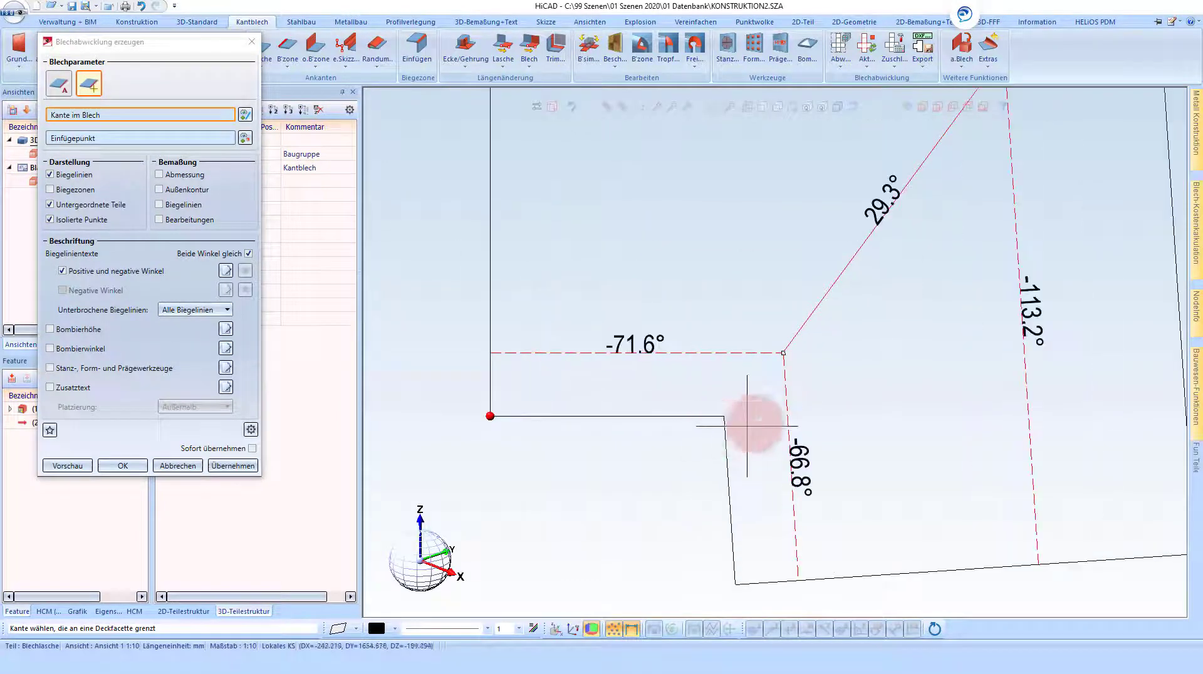
{"action": "left_click", "coordinate": [723, 401]}
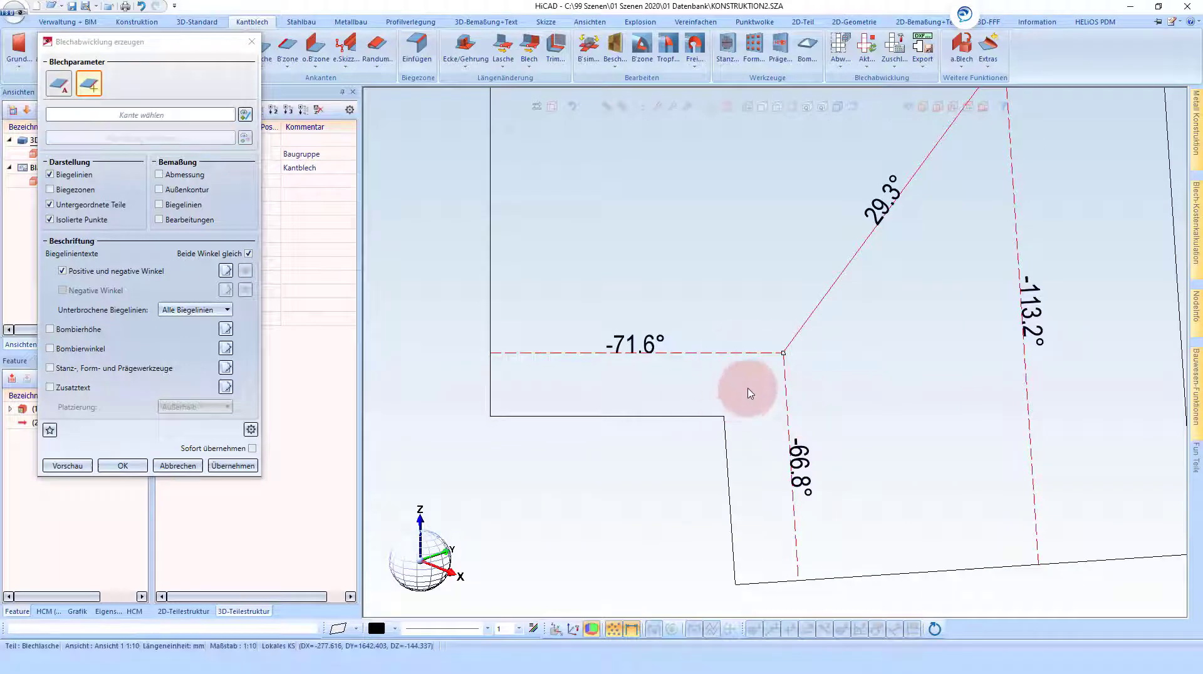
{"action": "left_click", "coordinate": [141, 466]}
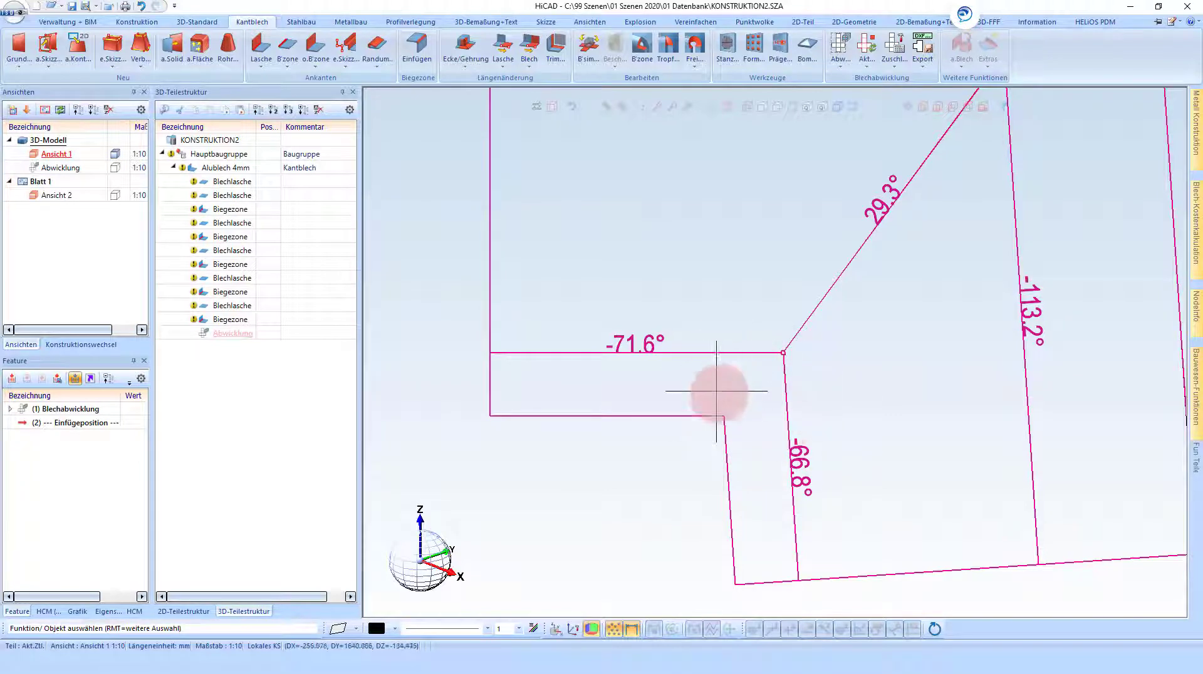
{"action": "scroll", "coordinate": [884, 385], "scroll_direction": "down", "scroll_amount": 2}
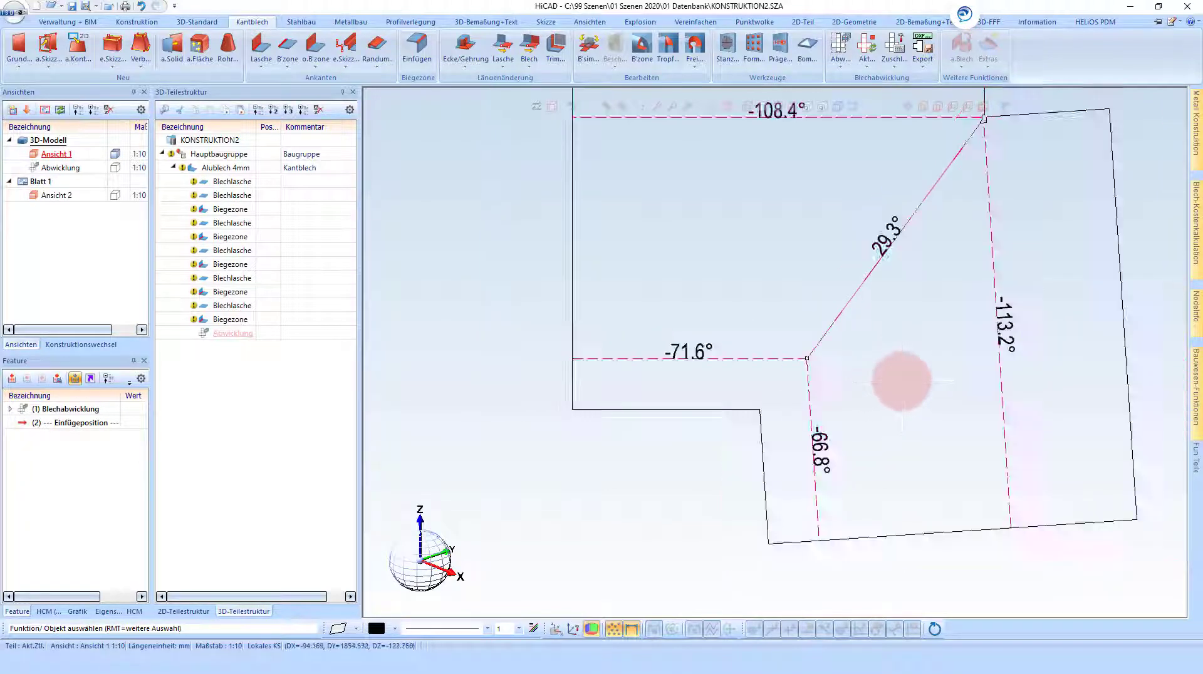
{"action": "scroll", "coordinate": [899, 384], "scroll_direction": "down", "scroll_amount": 2}
{"action": "scroll", "coordinate": [770, 389], "scroll_direction": "up", "scroll_amount": 1}
{"action": "scroll", "coordinate": [581, 368], "scroll_direction": "up", "scroll_amount": 3}
{"action": "scroll", "coordinate": [581, 368], "scroll_direction": "up", "scroll_amount": 2}
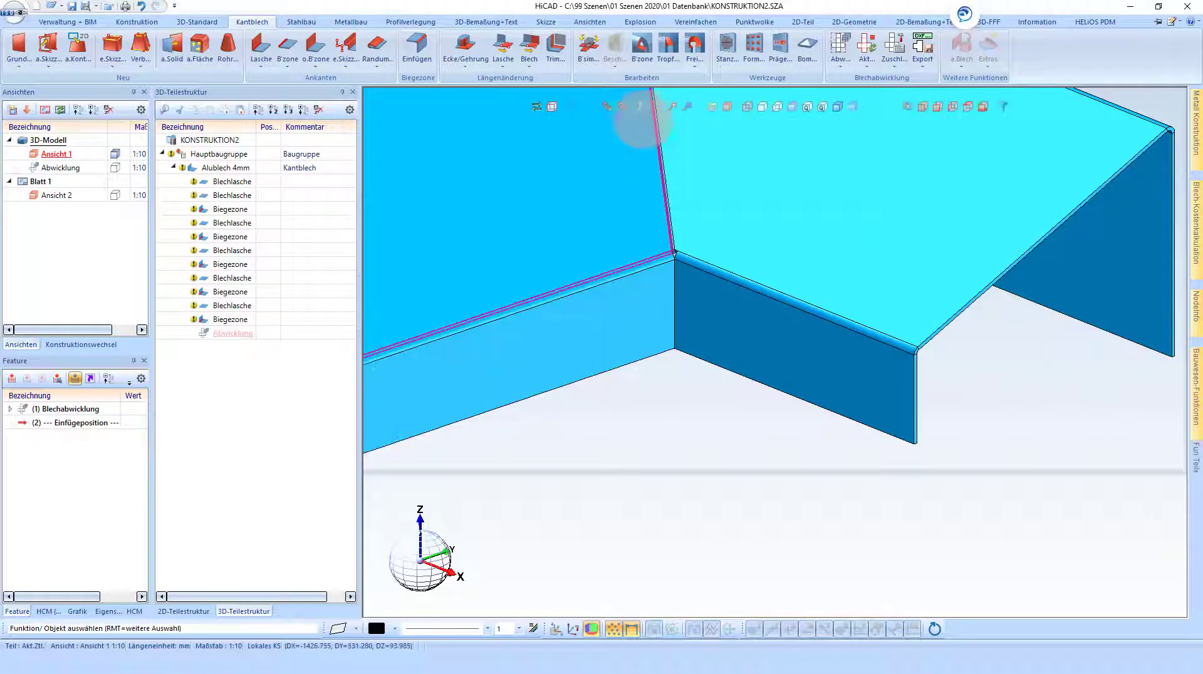
{"action": "left_click", "coordinate": [587, 50]}
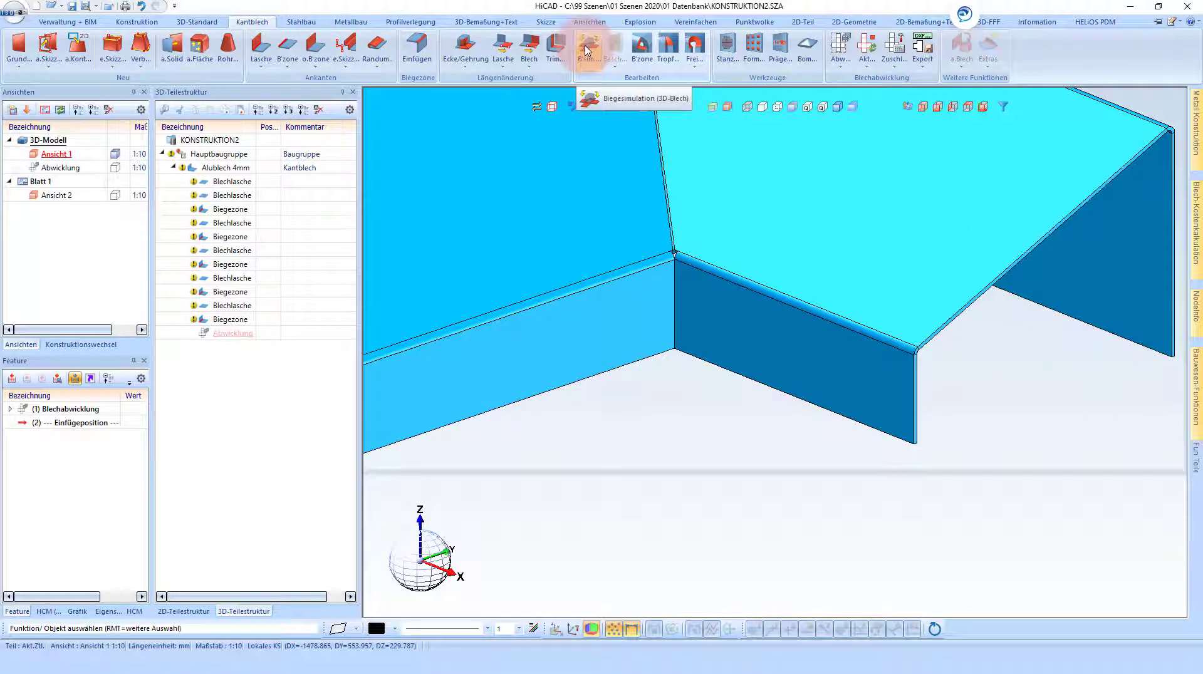
Run B'sim on the base sheet edge and select (6) Biegesimulation to inspect the overlapping flange corner.
{"action": "left_click", "coordinate": [587, 50]}
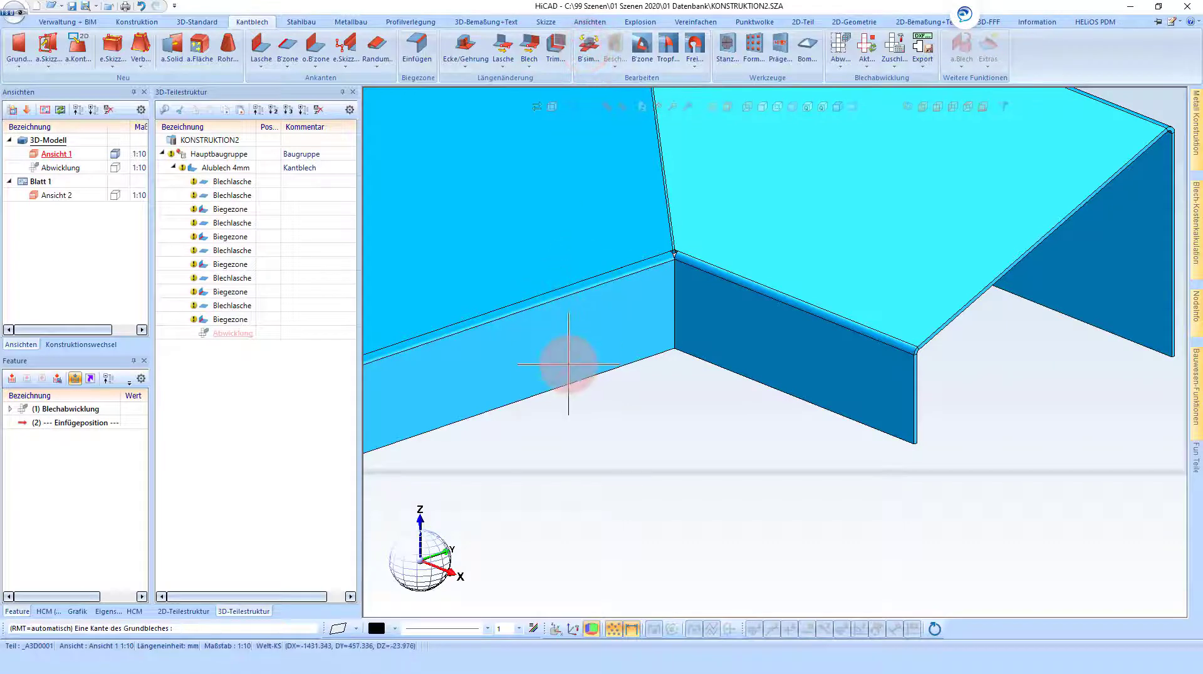
{"action": "left_click", "coordinate": [553, 381]}
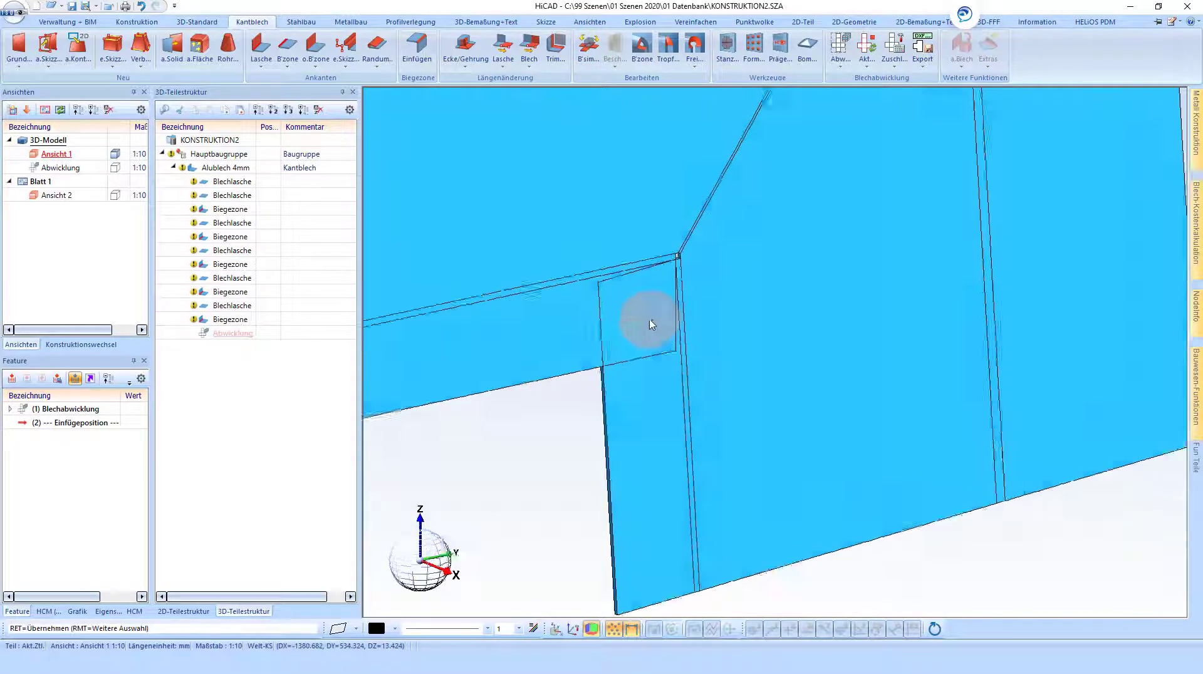
{"action": "middle_click_drag", "start_coordinate": [660, 324], "coordinate": [688, 316]}
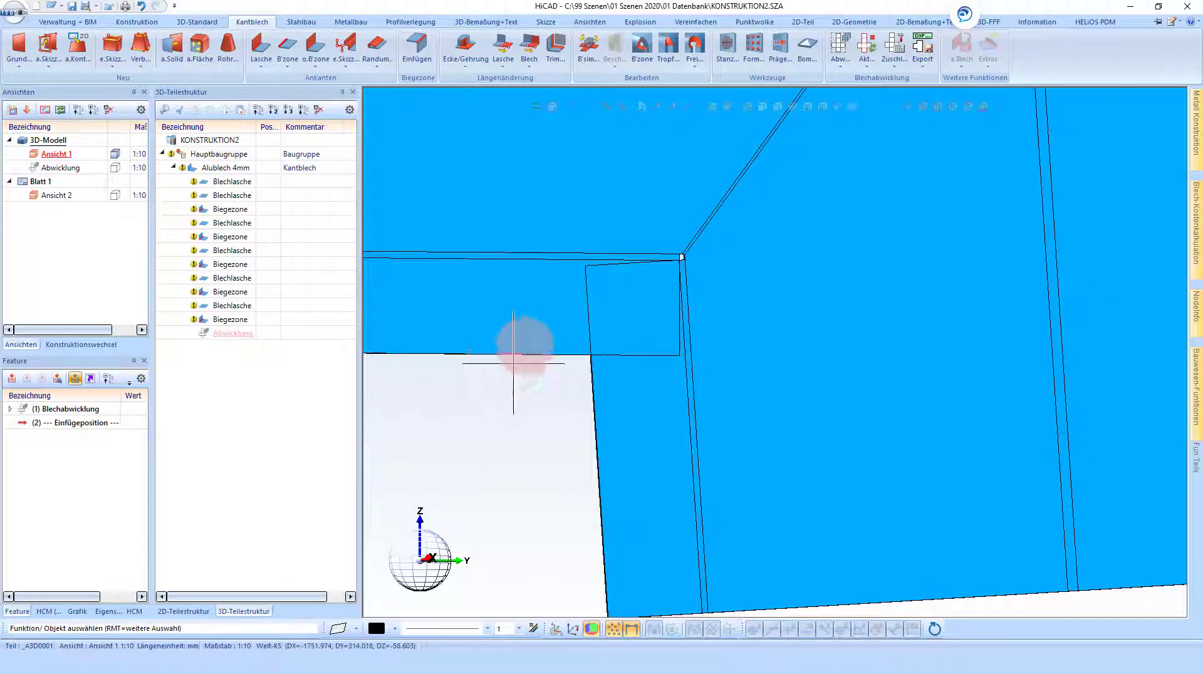
{"action": "left_click", "coordinate": [527, 341]}
{"action": "left_click", "coordinate": [75, 410]}
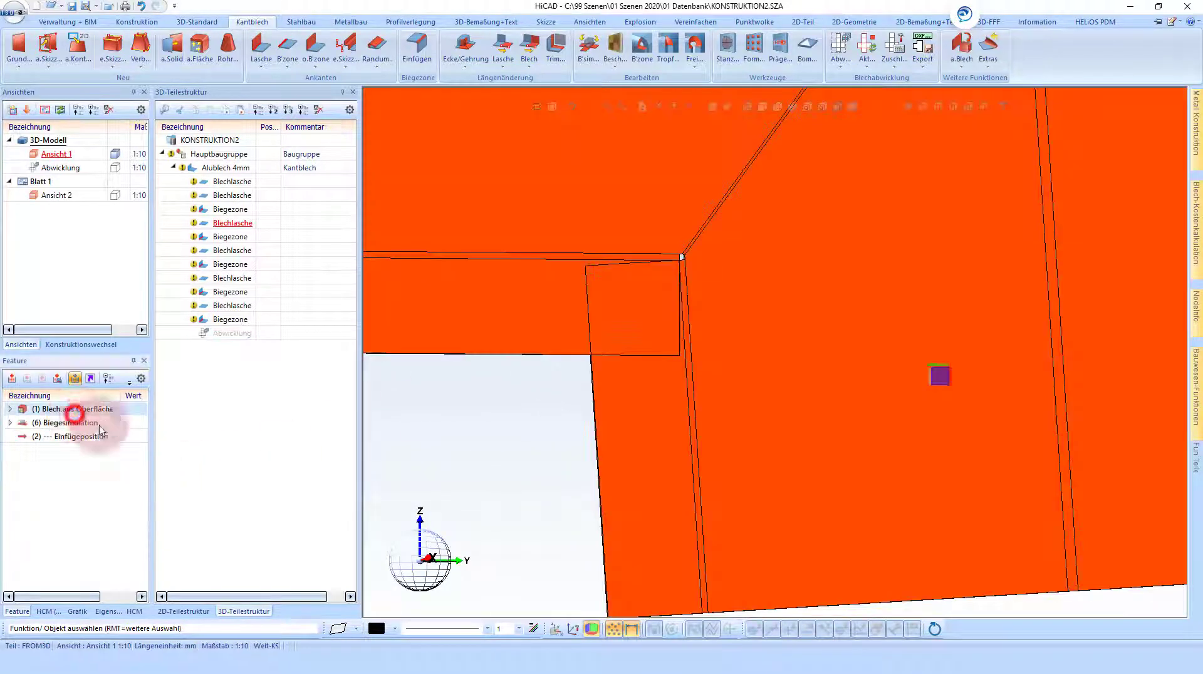
{"action": "left_click", "coordinate": [54, 426]}
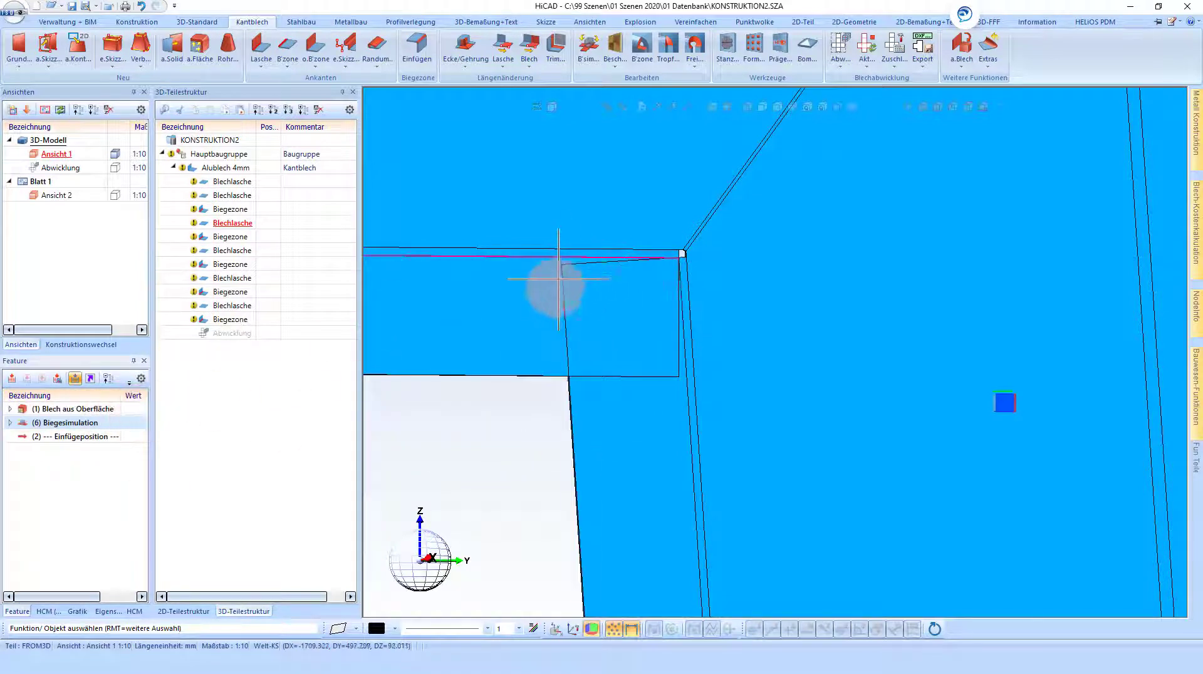
{"action": "middle_click_drag", "start_coordinate": [558, 281], "coordinate": [521, 273]}
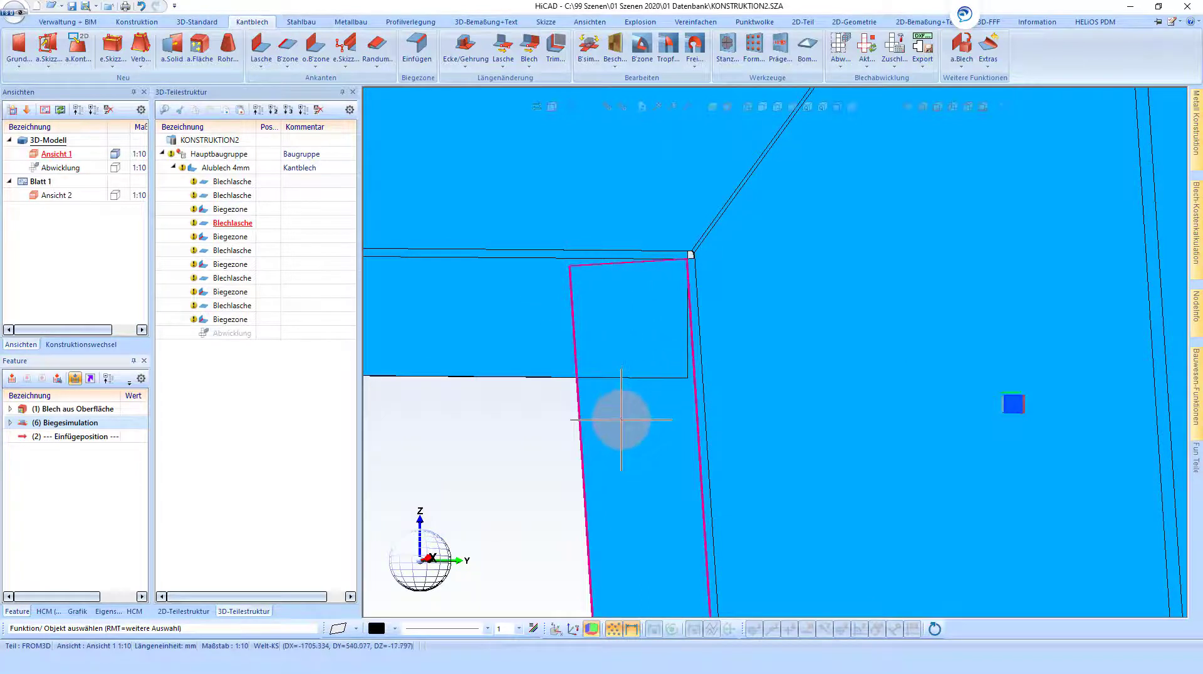
Start a Bearbeiten mit Skizze cutout sketch on the corner flange face.
{"action": "right_click", "coordinate": [621, 420]}
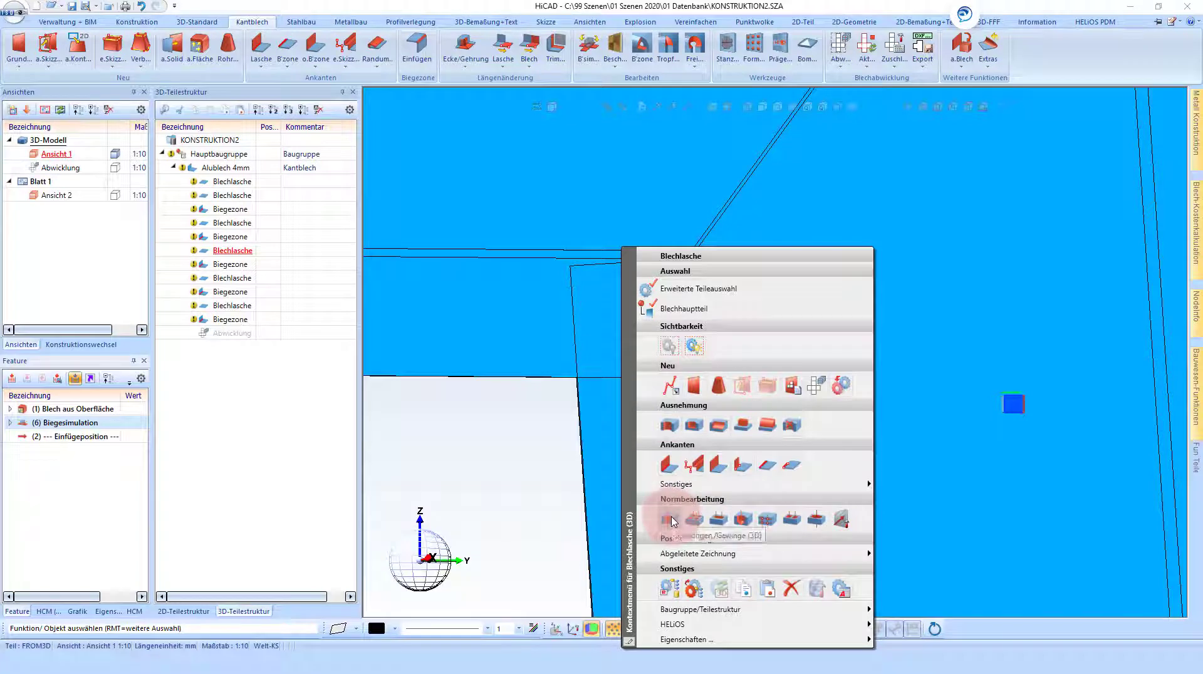
{"action": "left_click", "coordinate": [667, 425]}
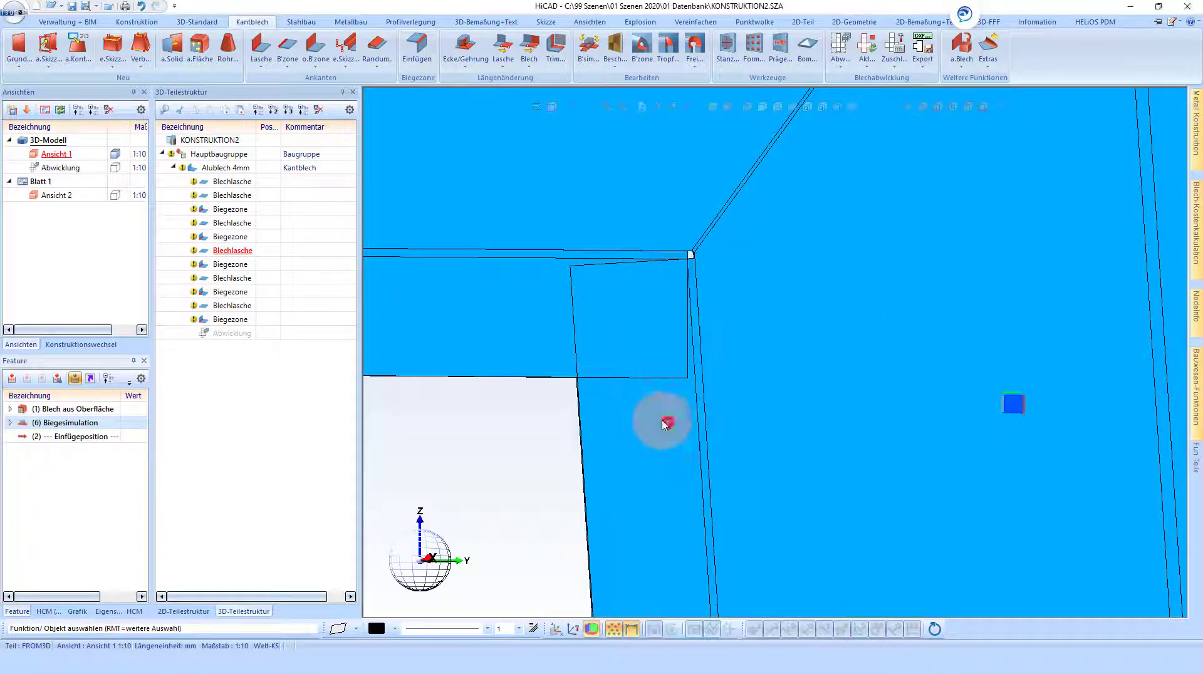
{"action": "left_click", "coordinate": [629, 553]}
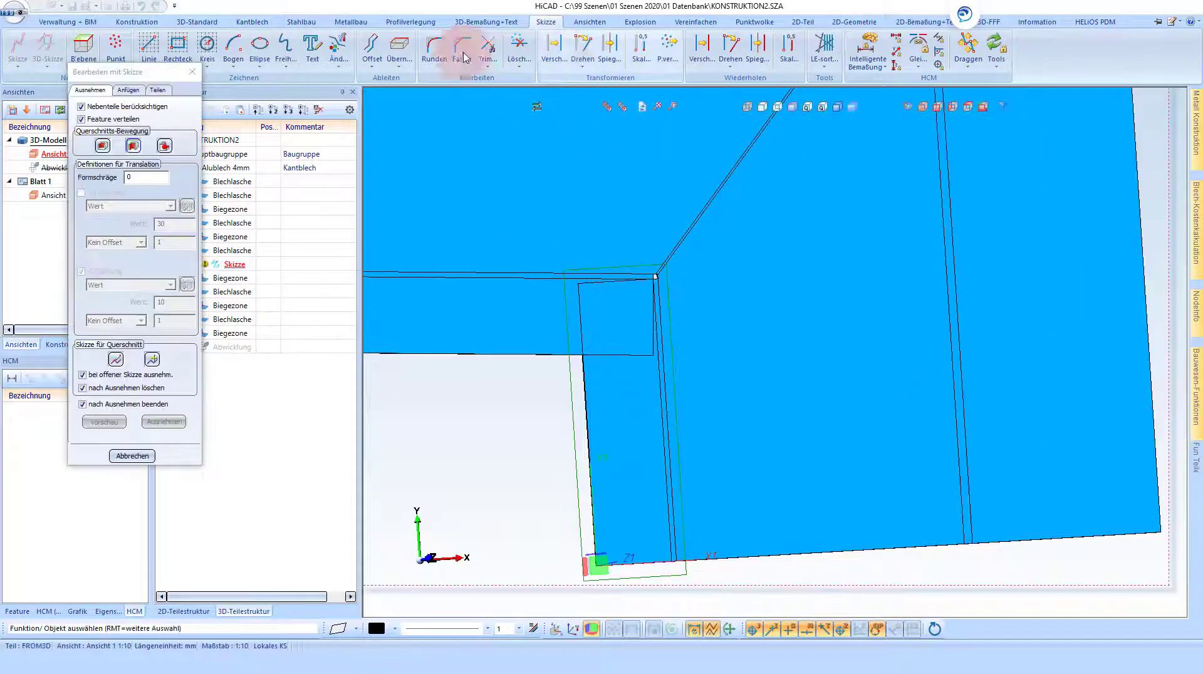
Draw a thin rectangle across the overlapping corner of the flange.
{"action": "left_click", "coordinate": [178, 45]}
{"action": "scroll", "coordinate": [683, 377], "scroll_direction": "up", "scroll_amount": 3}
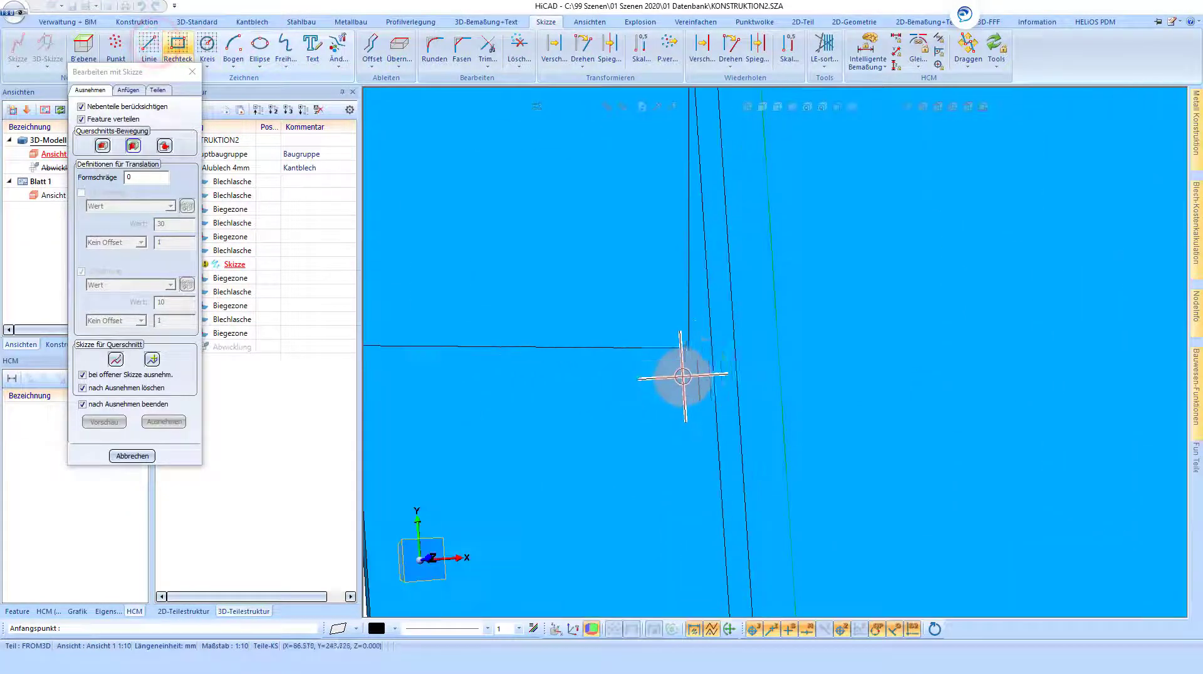
{"action": "left_click", "coordinate": [708, 373]}
{"action": "scroll", "coordinate": [708, 373], "scroll_direction": "down", "scroll_amount": 3}
{"action": "scroll", "coordinate": [854, 371], "scroll_direction": "up", "scroll_amount": 3}
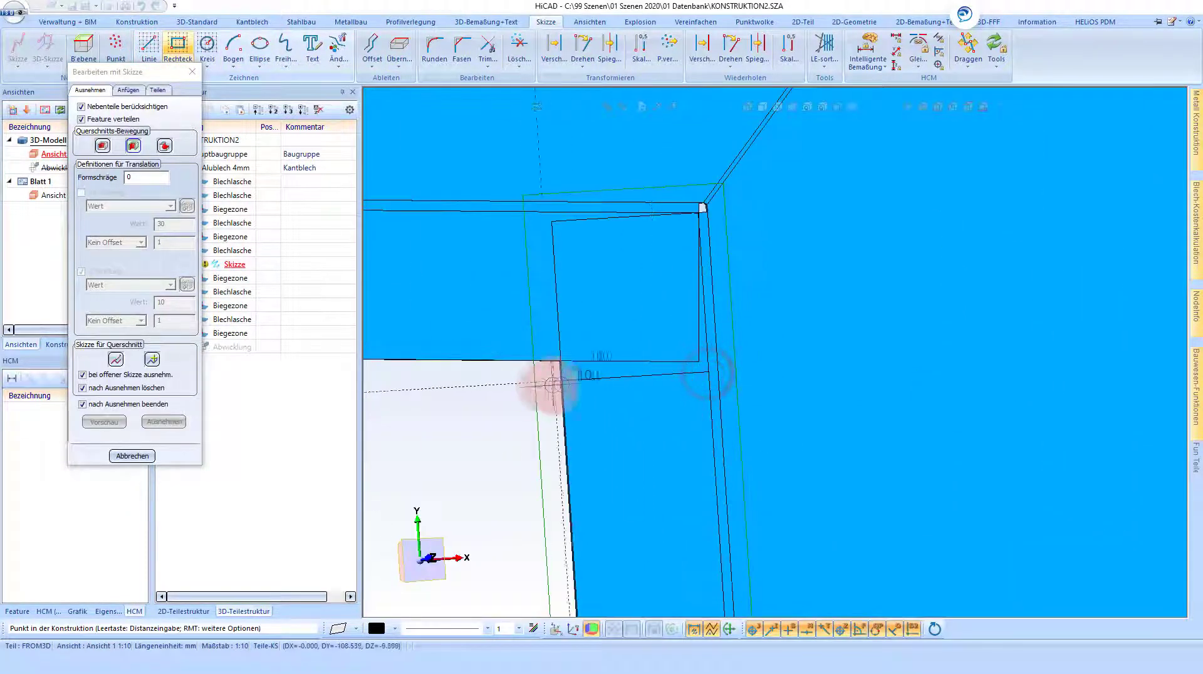
{"action": "left_click", "coordinate": [539, 386]}
{"action": "scroll", "coordinate": [524, 346], "scroll_direction": "up", "scroll_amount": 2}
{"action": "scroll", "coordinate": [523, 233], "scroll_direction": "up", "scroll_amount": 2}
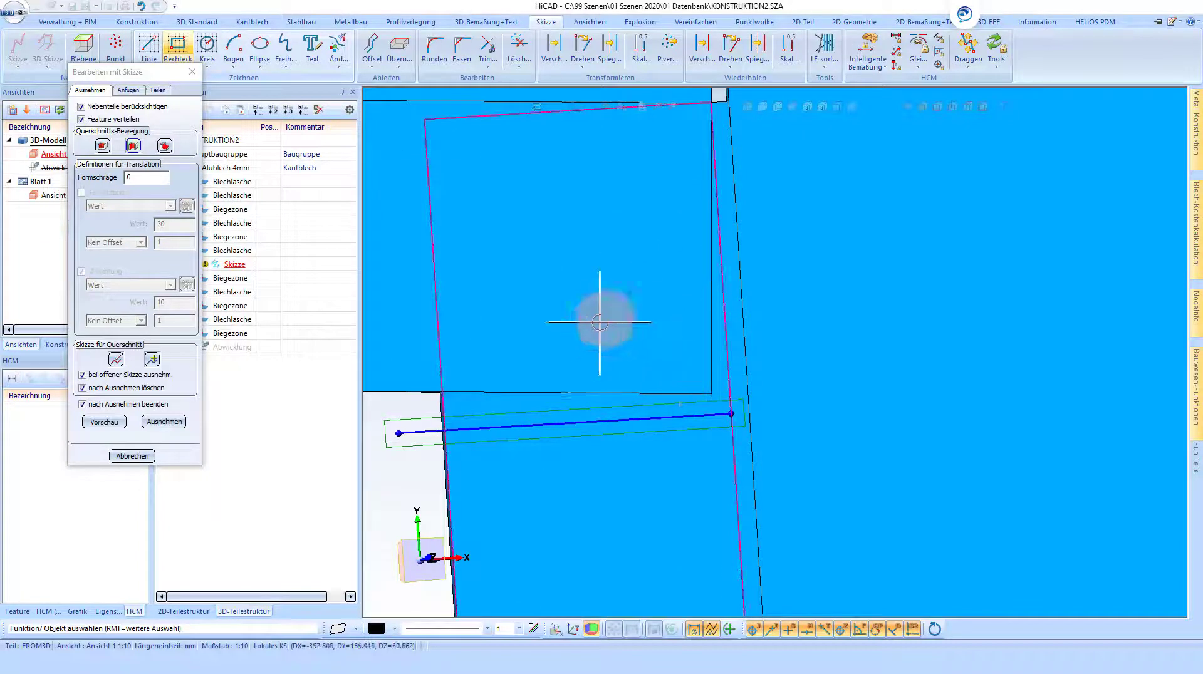
Dimension the sketch line with a 110 length and a 2 mm distance to the sheet edge.
{"action": "left_click", "coordinate": [871, 46]}
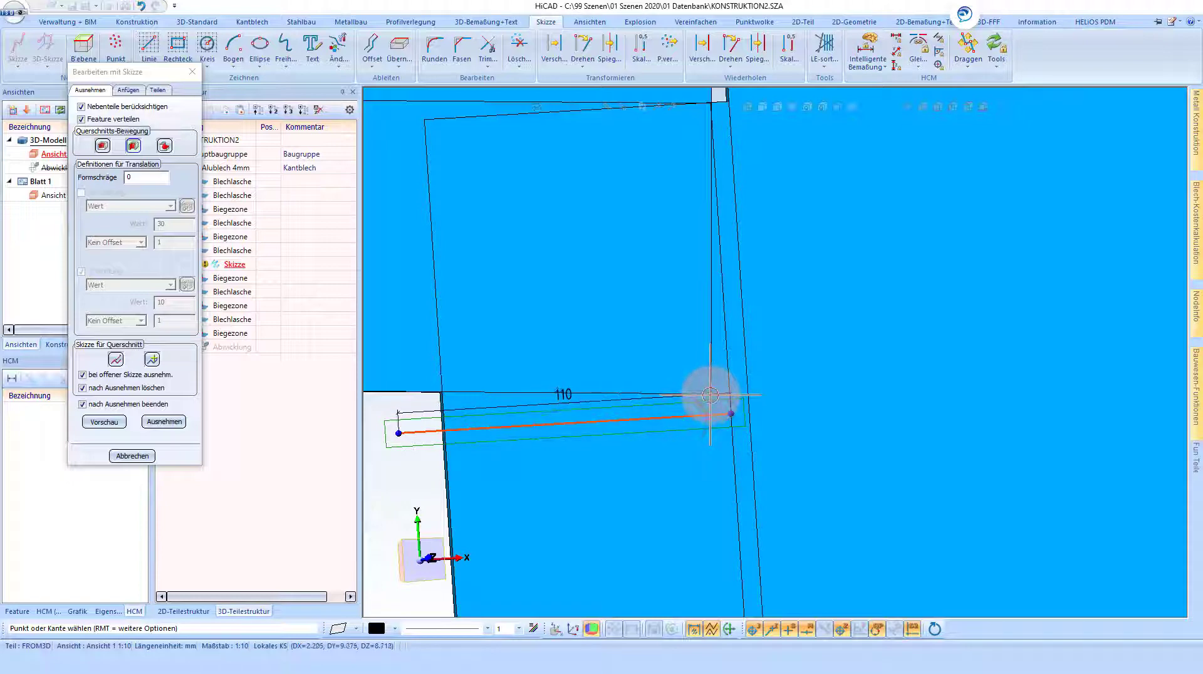
{"action": "left_click", "coordinate": [749, 106]}
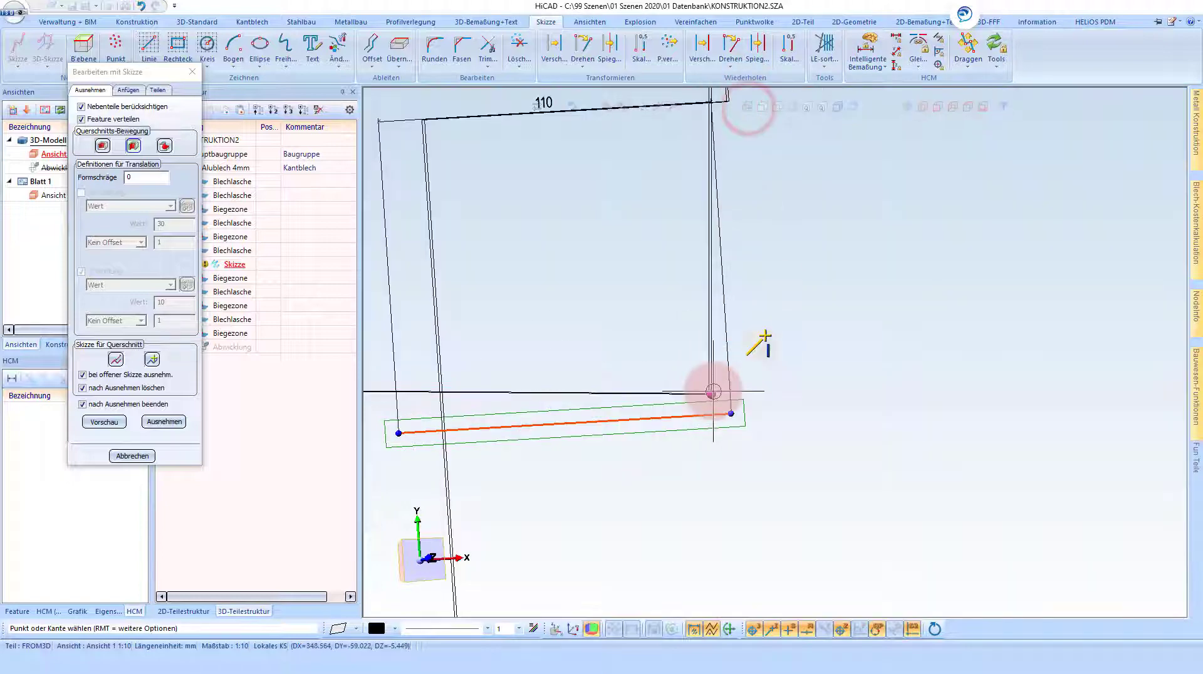
{"action": "left_click", "coordinate": [713, 392]}
{"action": "left_click", "coordinate": [782, 401]}
{"action": "type", "text": "2"}
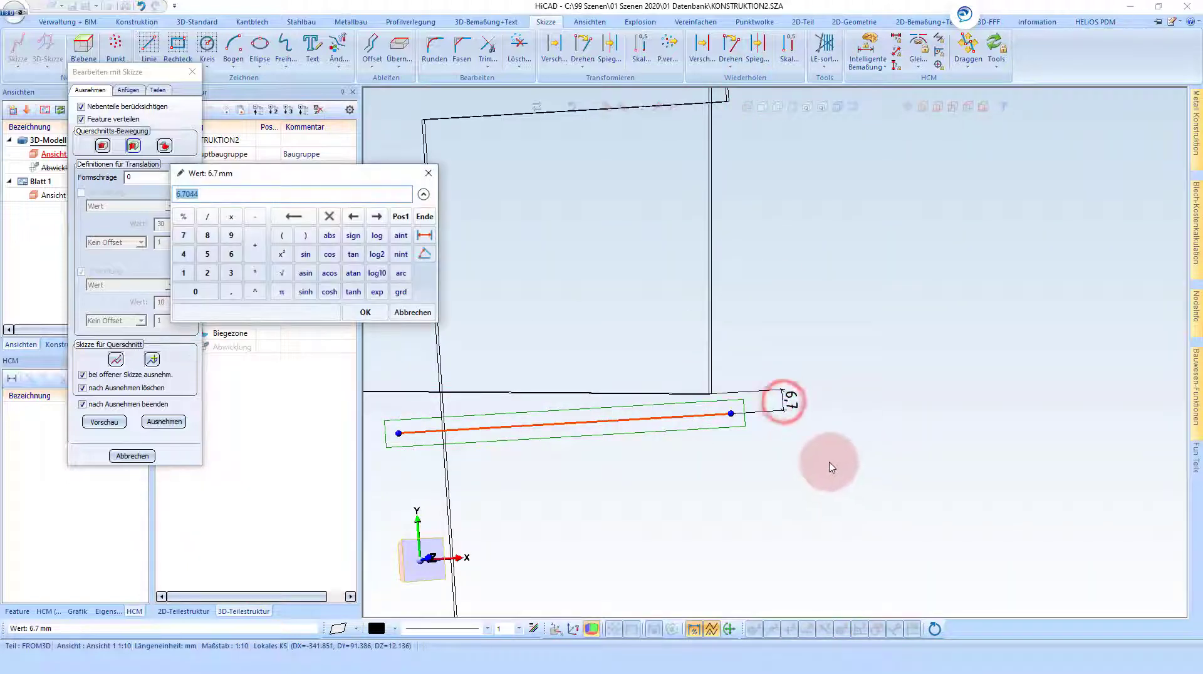
{"action": "left_click", "coordinate": [359, 318]}
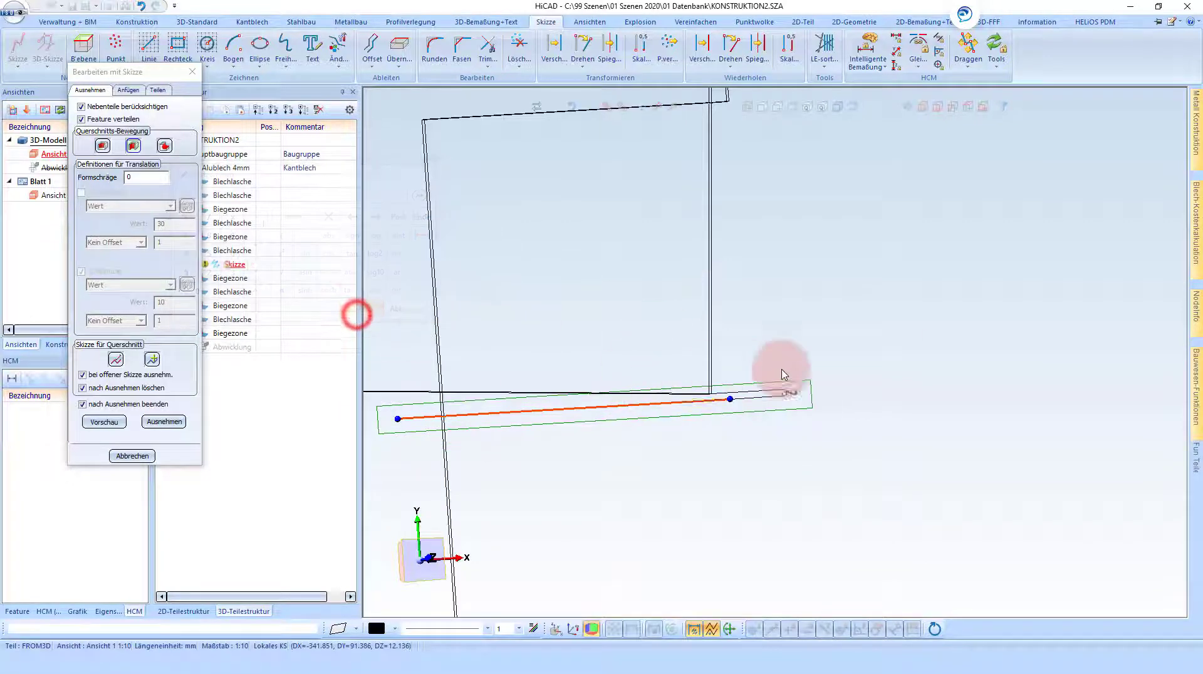
Cut the overlapping corner material away along the sketch with Ausnehmen.
{"action": "left_click", "coordinate": [836, 116]}
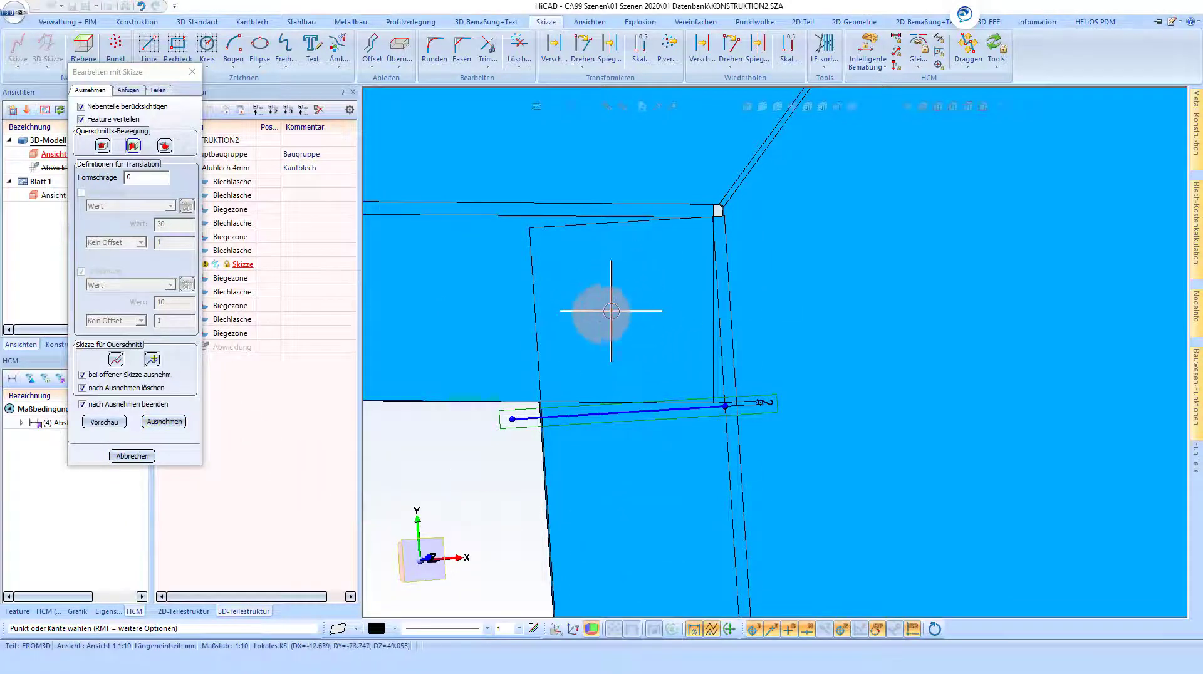
{"action": "left_click", "coordinate": [168, 424]}
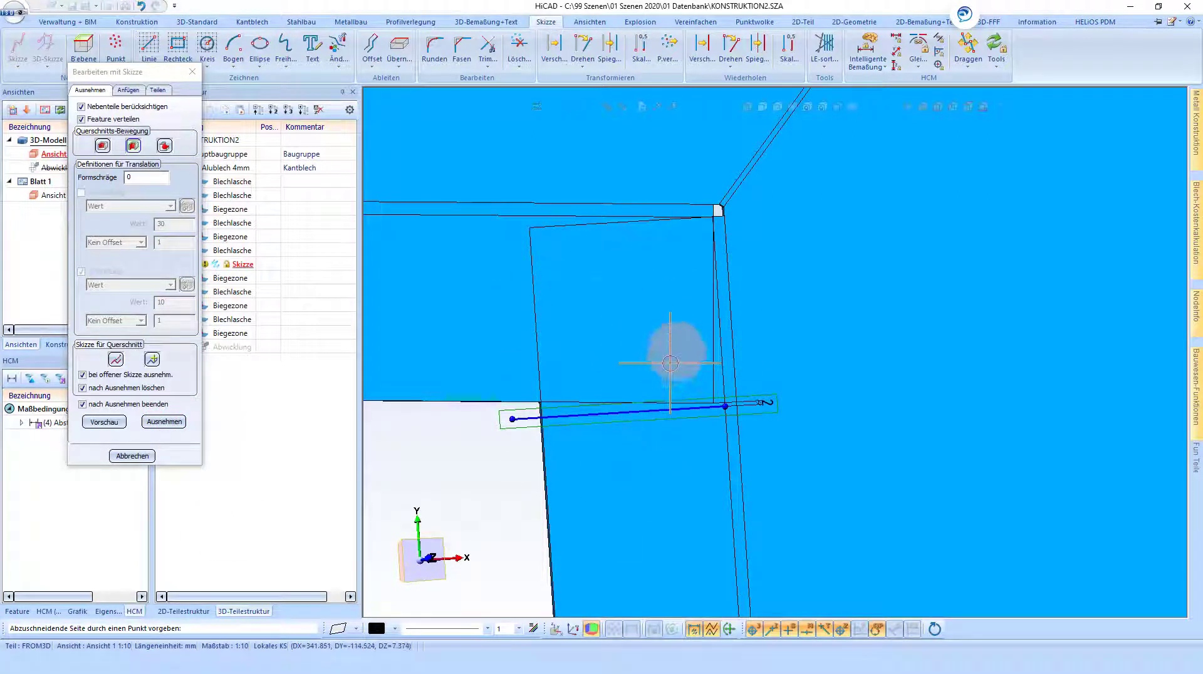
{"action": "left_click", "coordinate": [625, 291]}
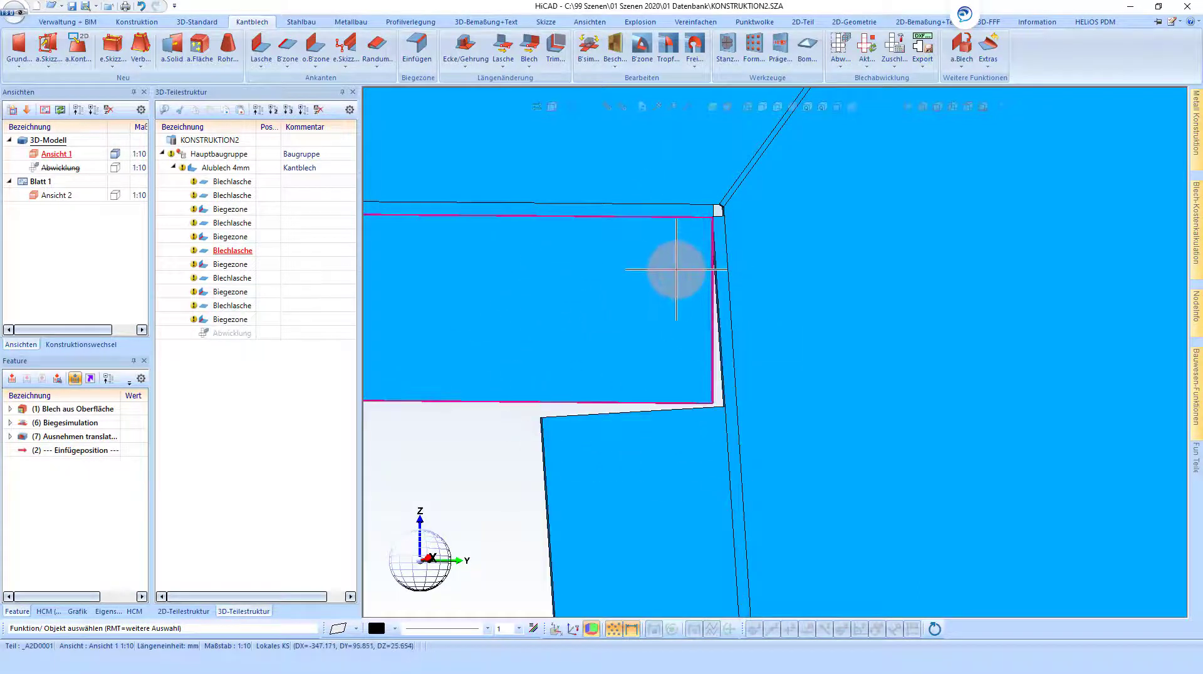
Run B'simulation on the trimmed sheet, adding a (8) Biegesimulation feature.
{"action": "scroll", "coordinate": [675, 270], "scroll_direction": "down", "scroll_amount": 2}
{"action": "scroll", "coordinate": [547, 280], "scroll_direction": "down", "scroll_amount": 1}
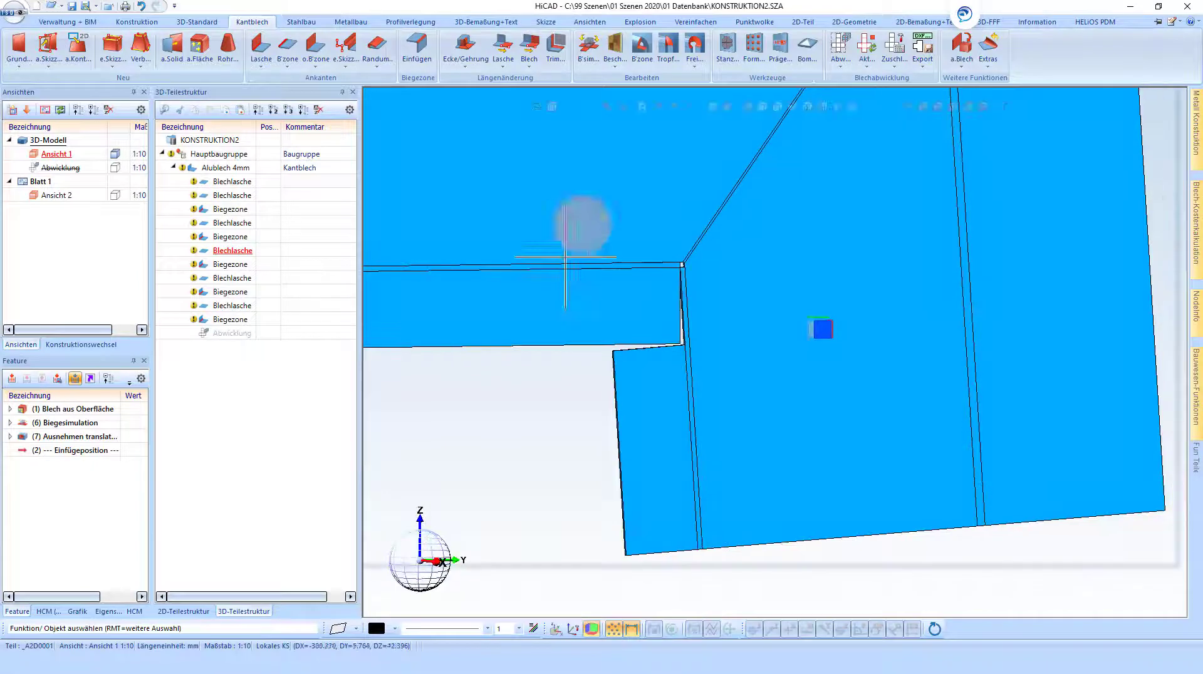
{"action": "left_click", "coordinate": [586, 55]}
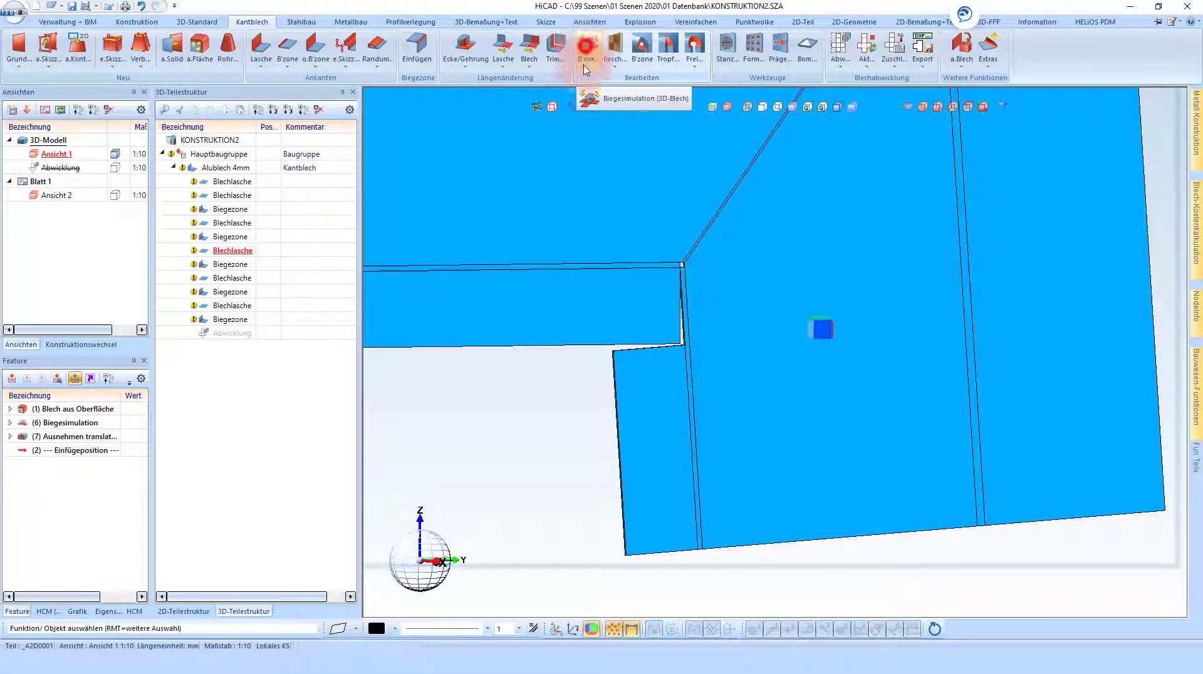
{"action": "left_click", "coordinate": [569, 340]}
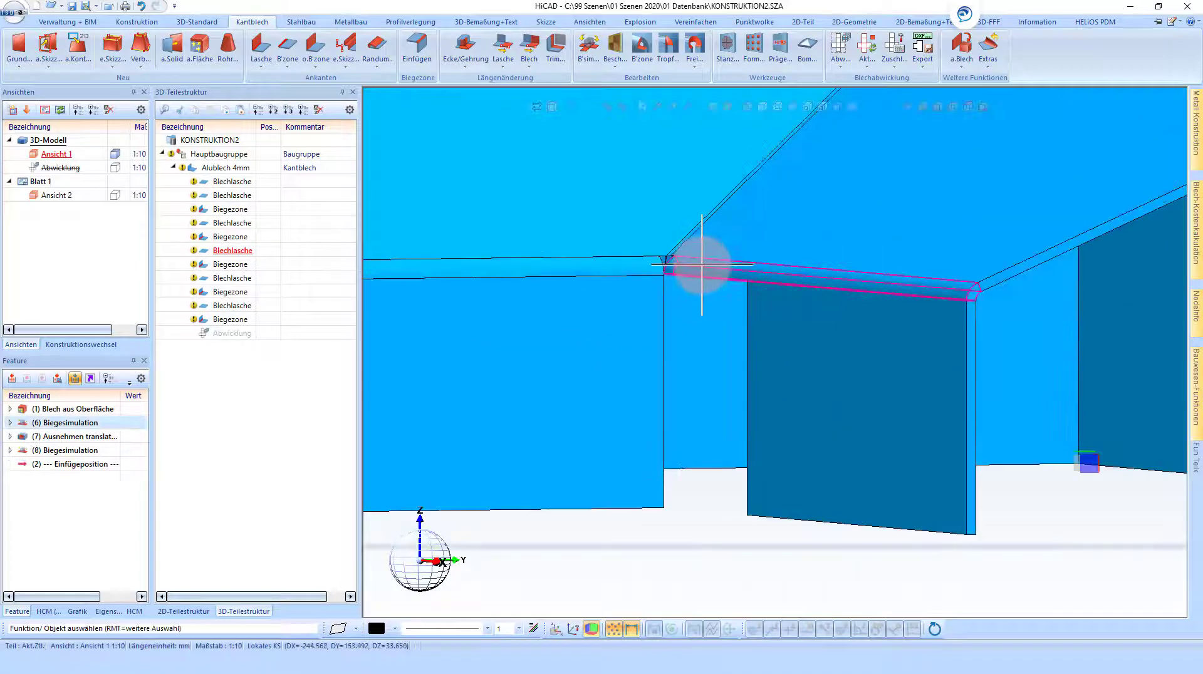
{"action": "middle_click_drag", "start_coordinate": [706, 271], "coordinate": [720, 280]}
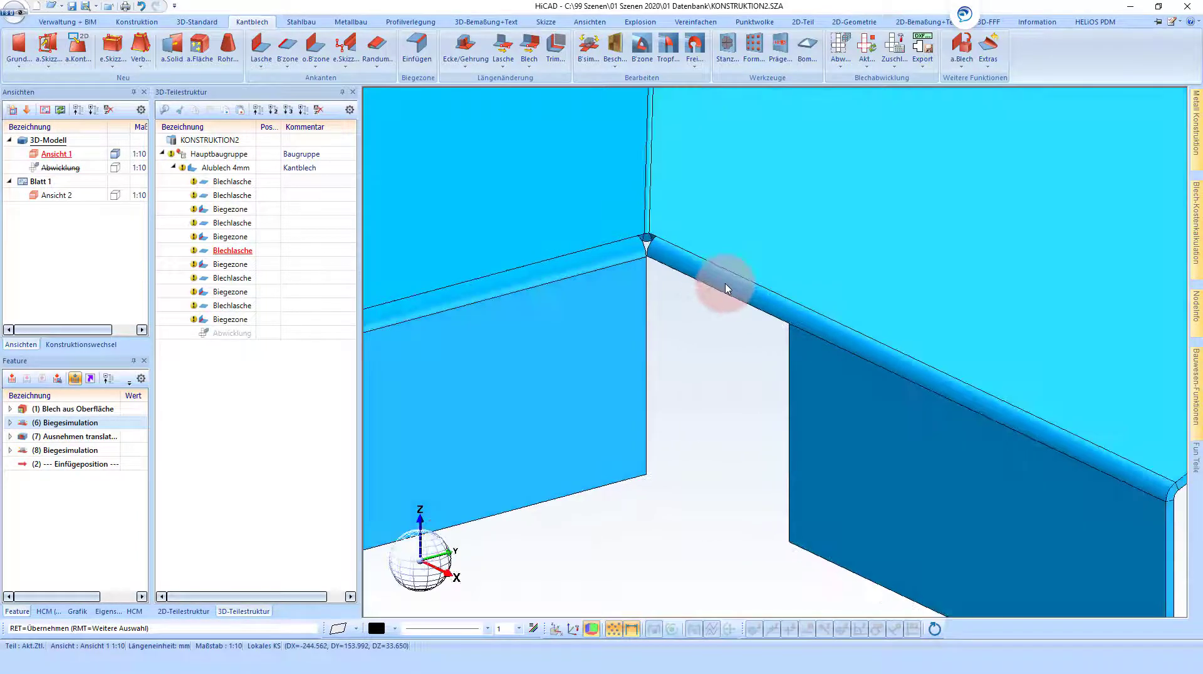
{"action": "scroll", "coordinate": [430, 376], "scroll_direction": "down", "scroll_amount": 2}
{"action": "scroll", "coordinate": [502, 317], "scroll_direction": "down", "scroll_amount": 3}
{"action": "scroll", "coordinate": [486, 320], "scroll_direction": "down", "scroll_amount": 4}
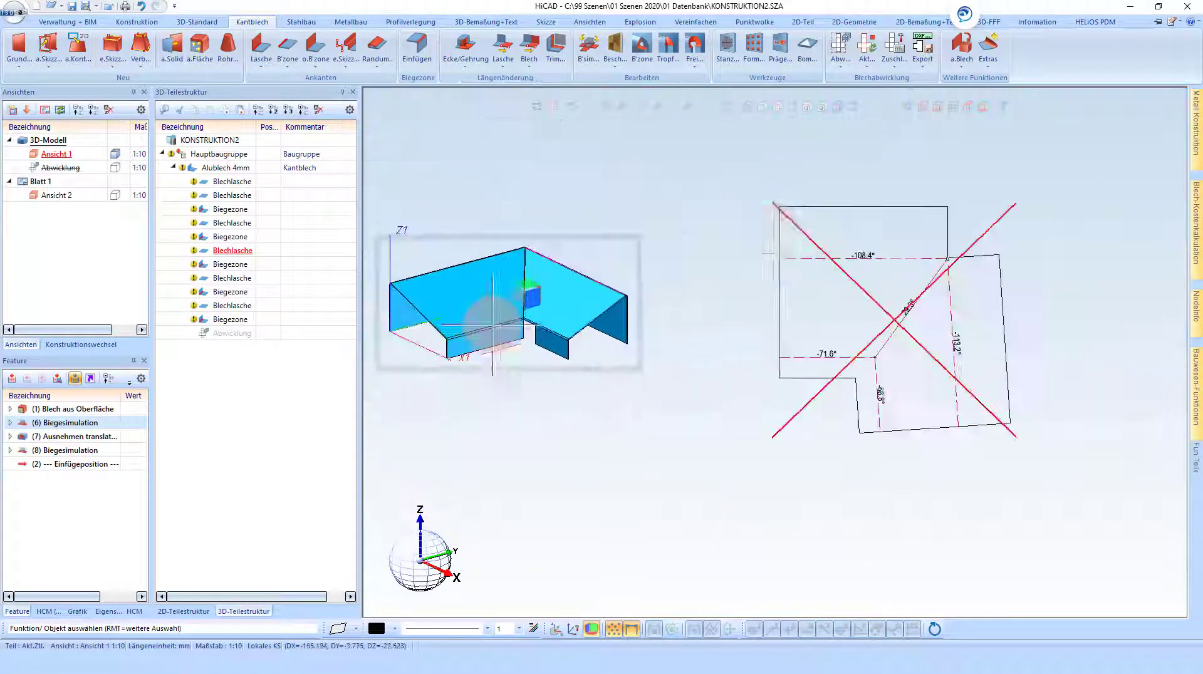
Run Abwicklung abgleichen so the flat development includes the corner cutout.
{"action": "left_click", "coordinate": [804, 201]}
{"action": "right_click", "coordinate": [958, 343]}
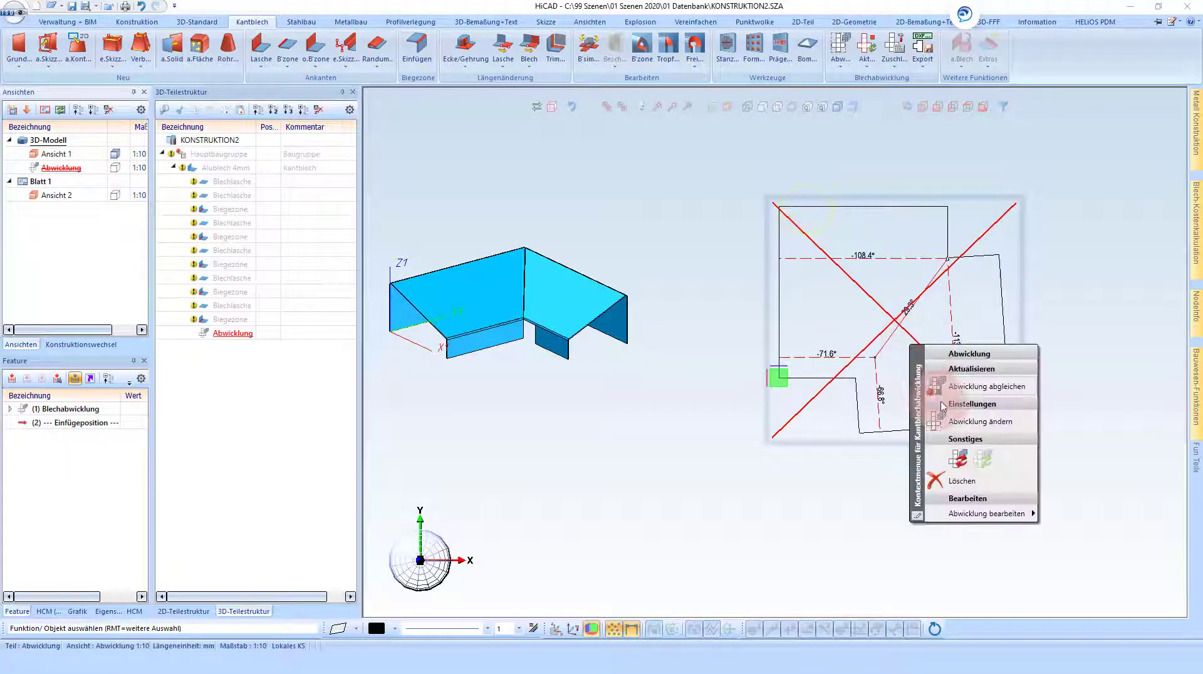
{"action": "left_click", "coordinate": [963, 391]}
{"action": "scroll", "coordinate": [858, 376], "scroll_direction": "up", "scroll_amount": 1}
{"action": "scroll", "coordinate": [851, 376], "scroll_direction": "up", "scroll_amount": 4}
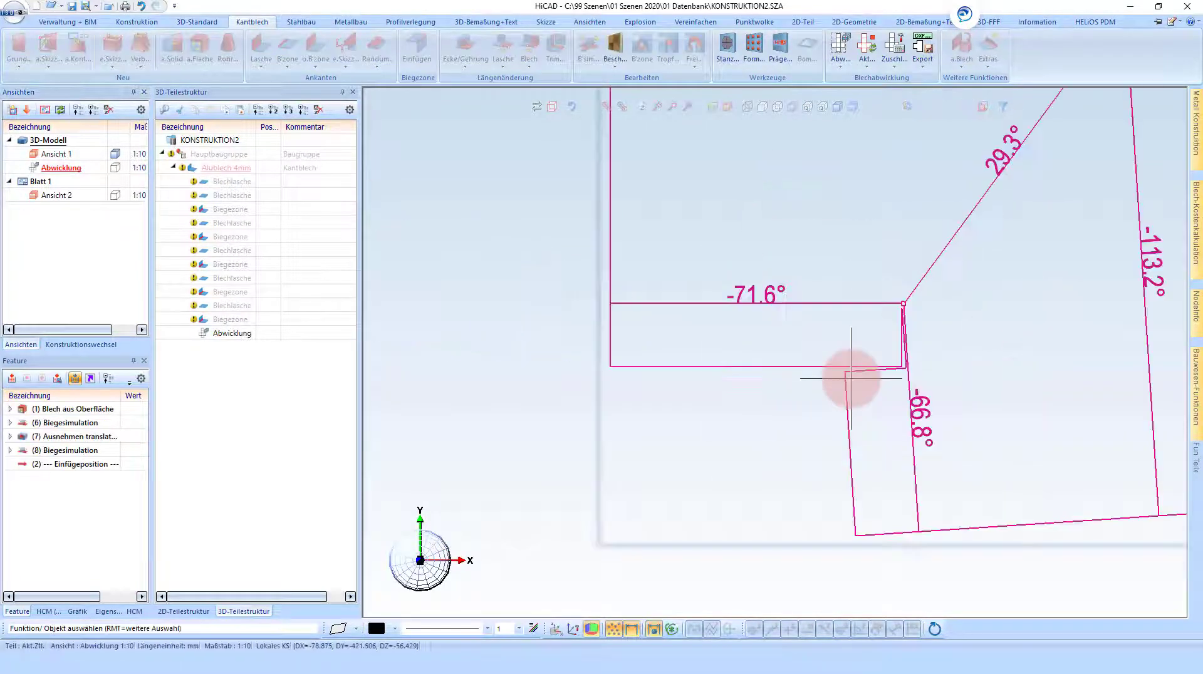
{"action": "scroll", "coordinate": [1004, 368], "scroll_direction": "up", "scroll_amount": 1}
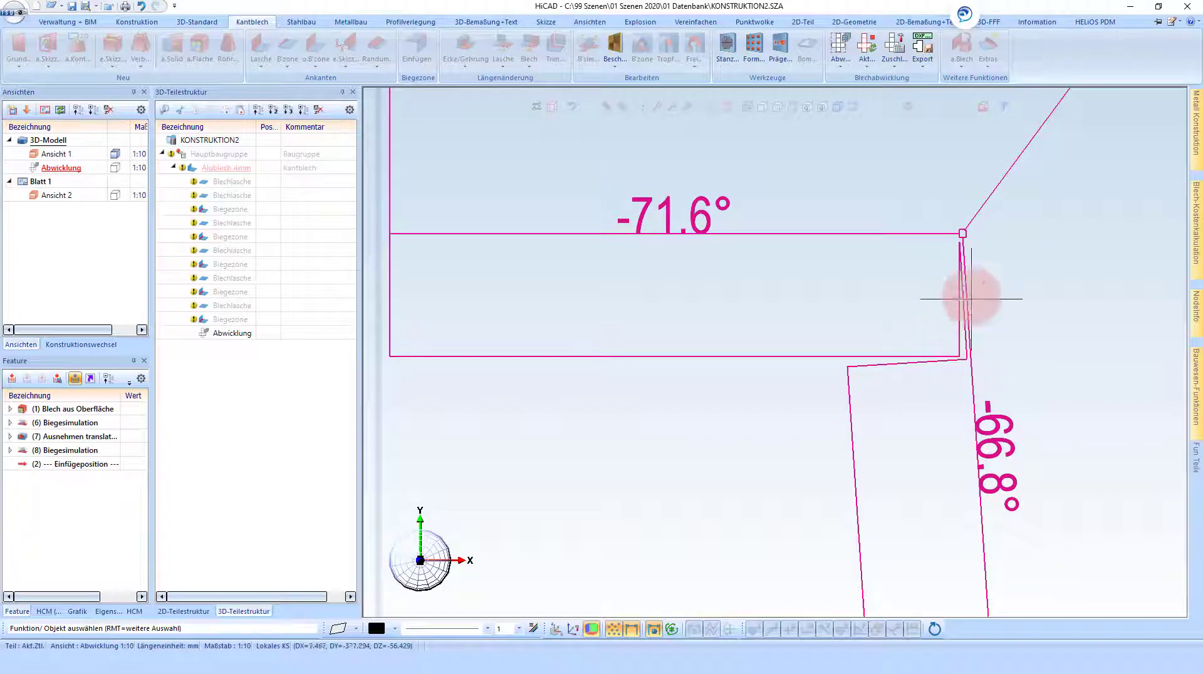
{"action": "scroll", "coordinate": [945, 327], "scroll_direction": "down", "scroll_amount": 5}
{"action": "scroll", "coordinate": [516, 263], "scroll_direction": "up", "scroll_amount": 2}
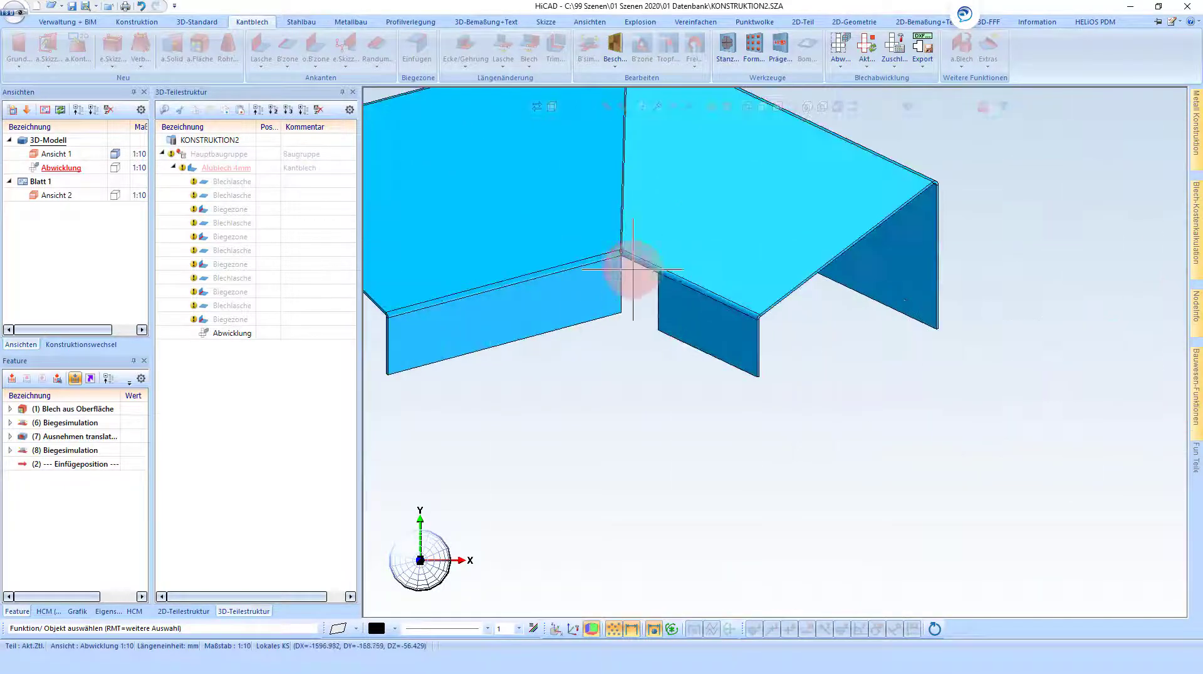
{"action": "scroll", "coordinate": [584, 283], "scroll_direction": "up", "scroll_amount": 2}
Reactivate the 3D model view and review the Biegesimulation and cutout features in the history.
{"action": "left_click", "coordinate": [589, 289]}
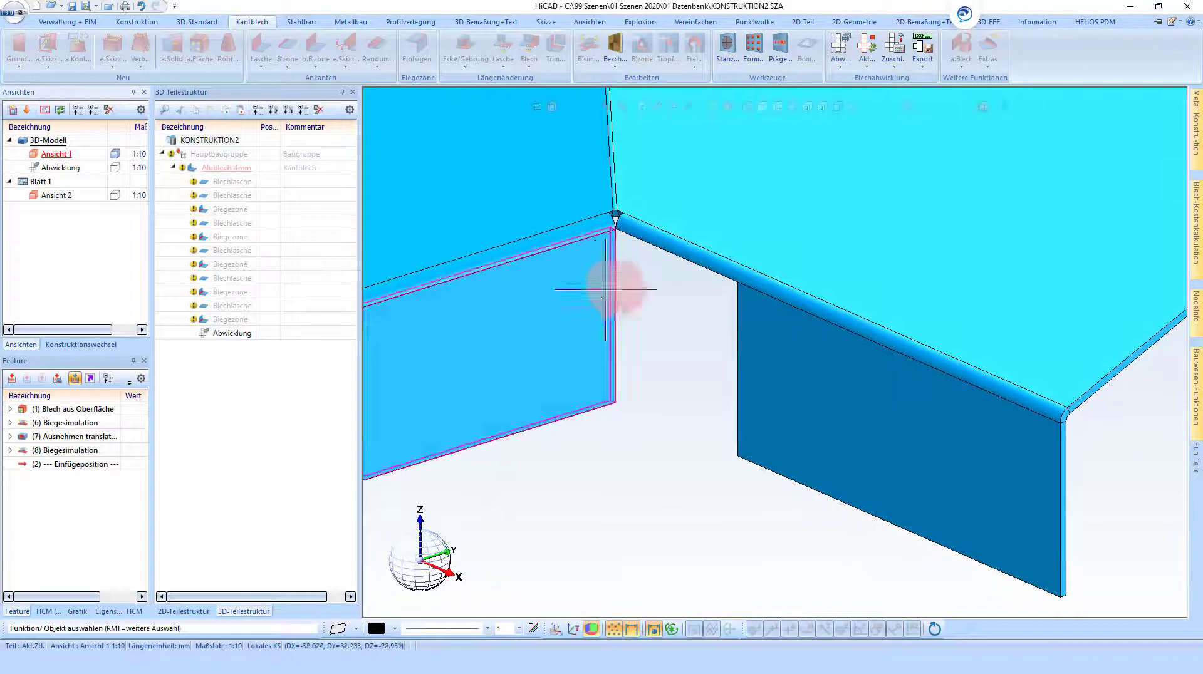
{"action": "left_click", "coordinate": [92, 427]}
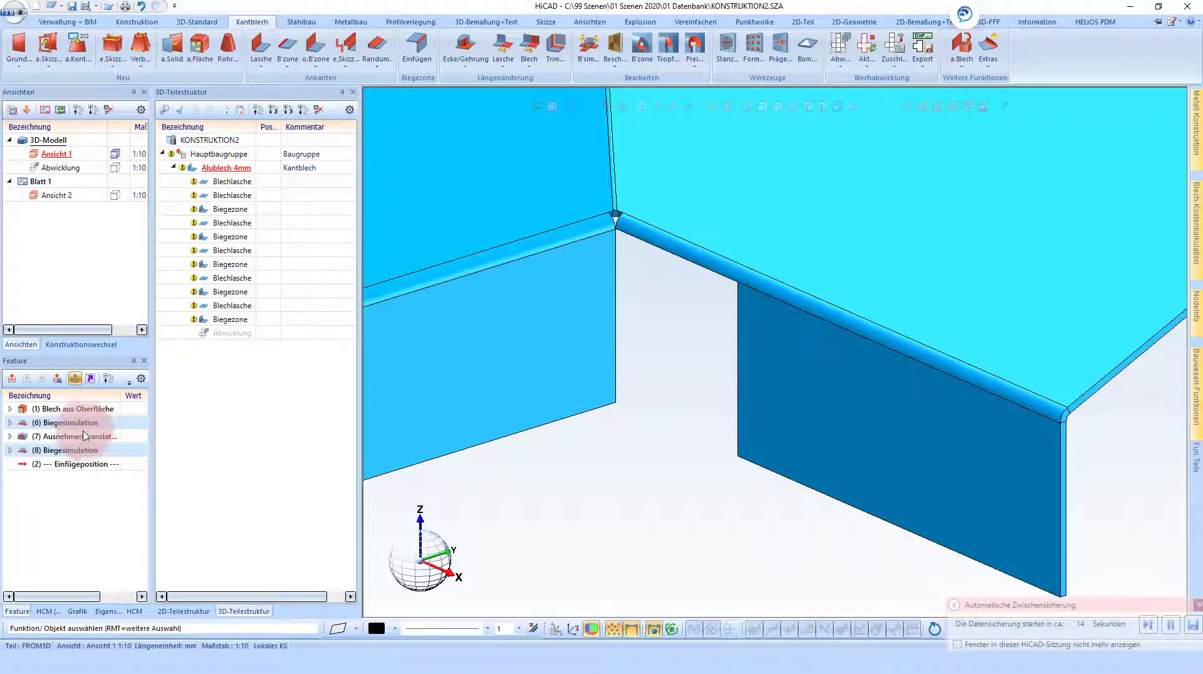
{"action": "left_click", "coordinate": [76, 437]}
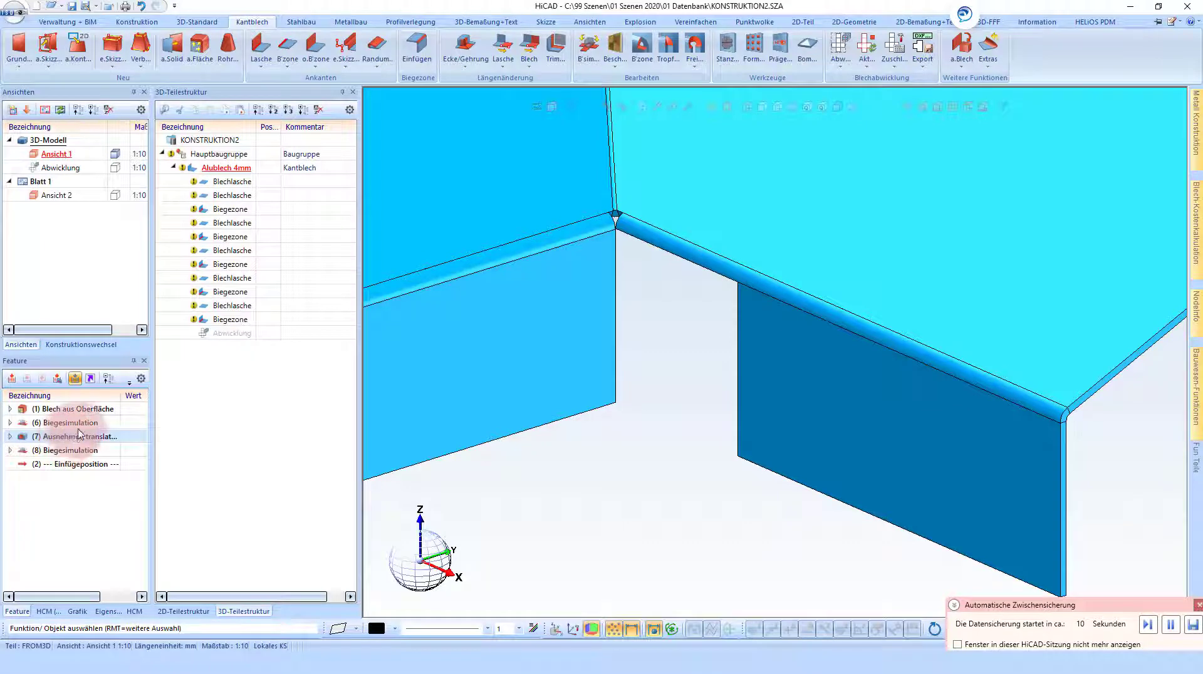
{"action": "left_click", "coordinate": [644, 295]}
{"action": "scroll", "coordinate": [645, 307], "scroll_direction": "down", "scroll_amount": 3}
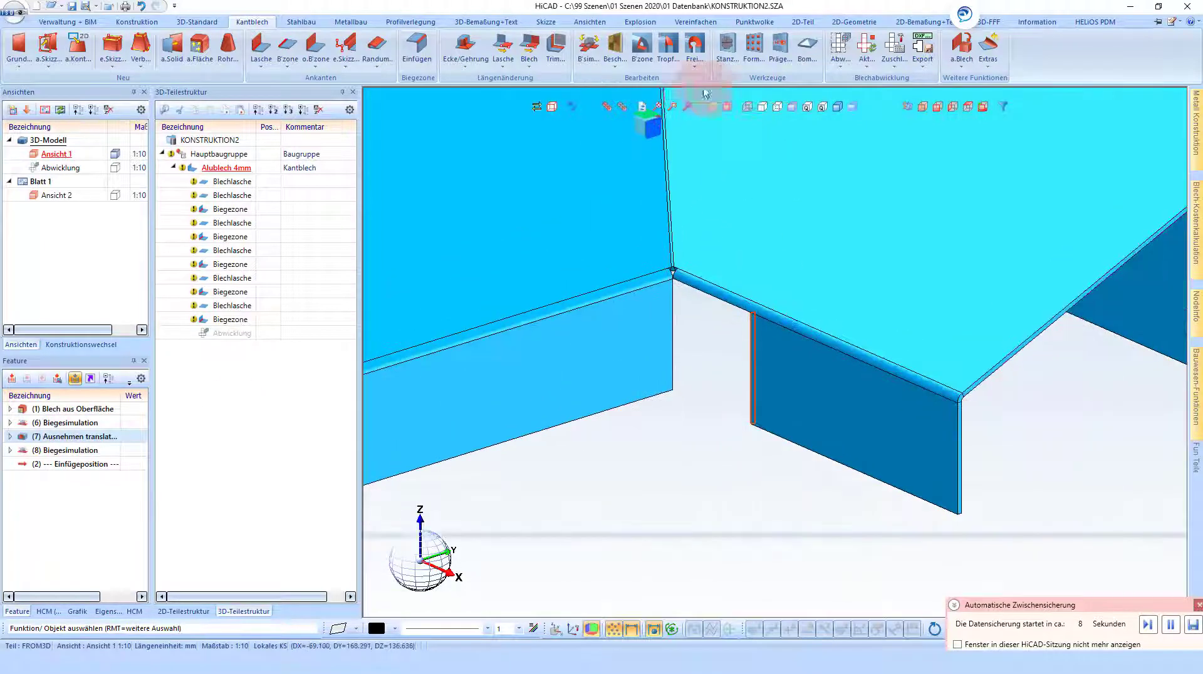
Adjust the bend zone at the cut flange edge with B'zone, keeping the Linear method.
{"action": "left_click", "coordinate": [643, 47]}
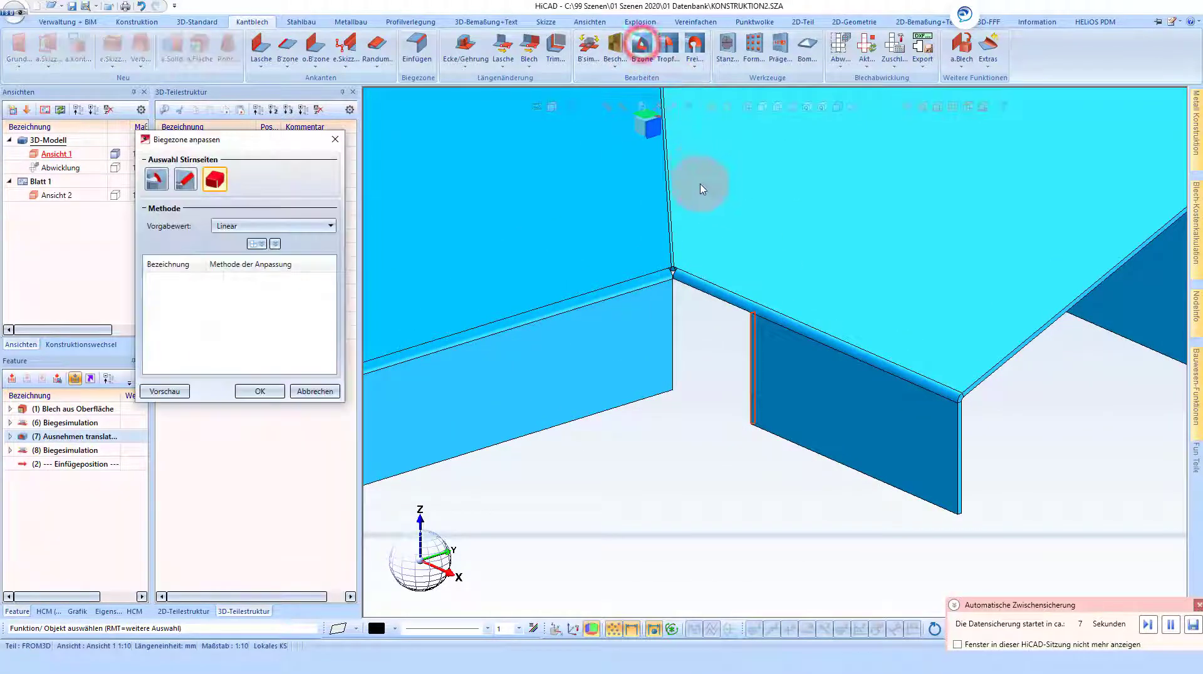
{"action": "left_click", "coordinate": [631, 252]}
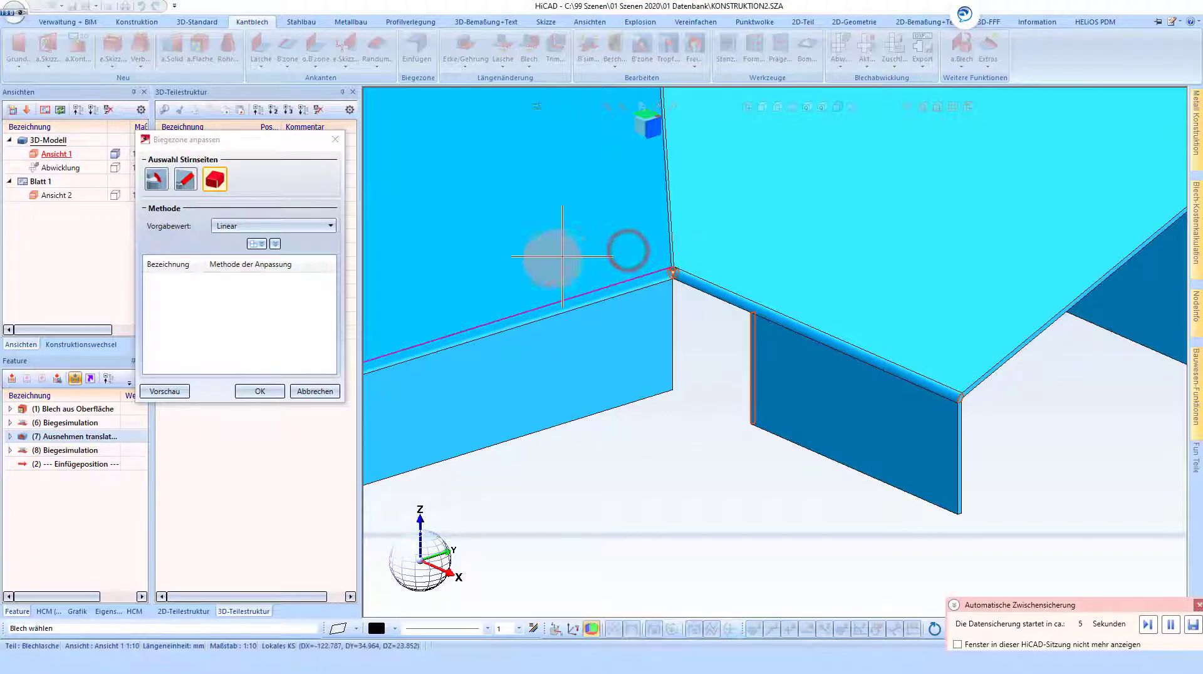
{"action": "left_click", "coordinate": [260, 391]}
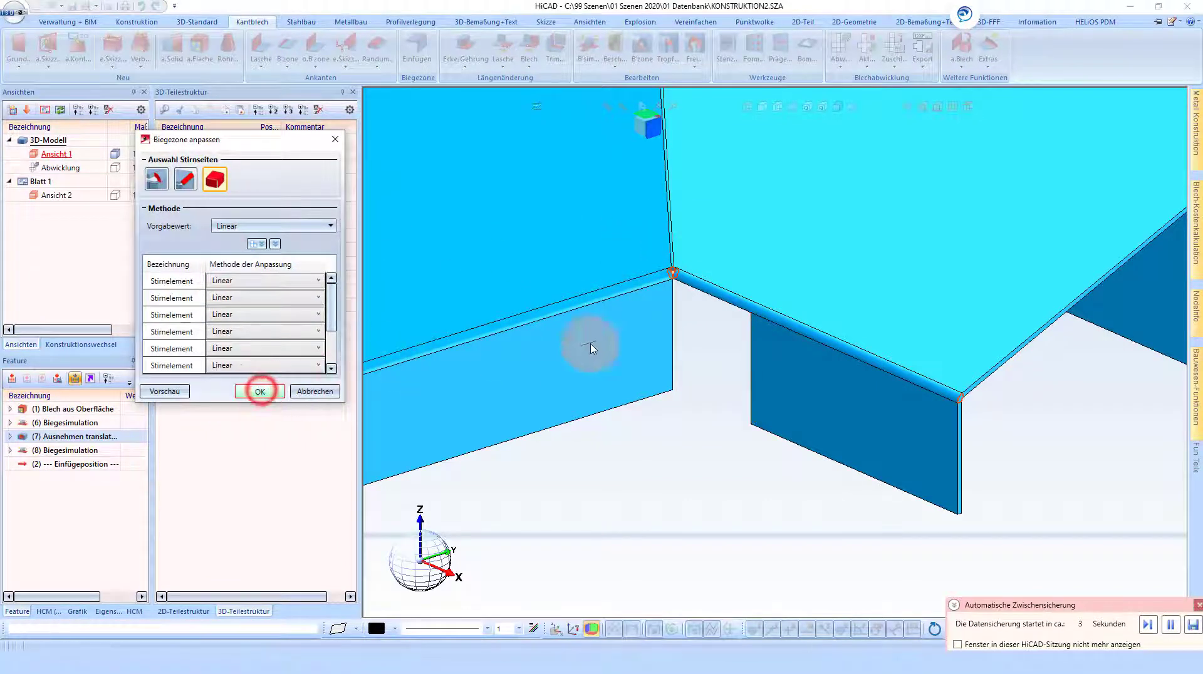
{"action": "scroll", "coordinate": [613, 299], "scroll_direction": "down", "scroll_amount": 3}
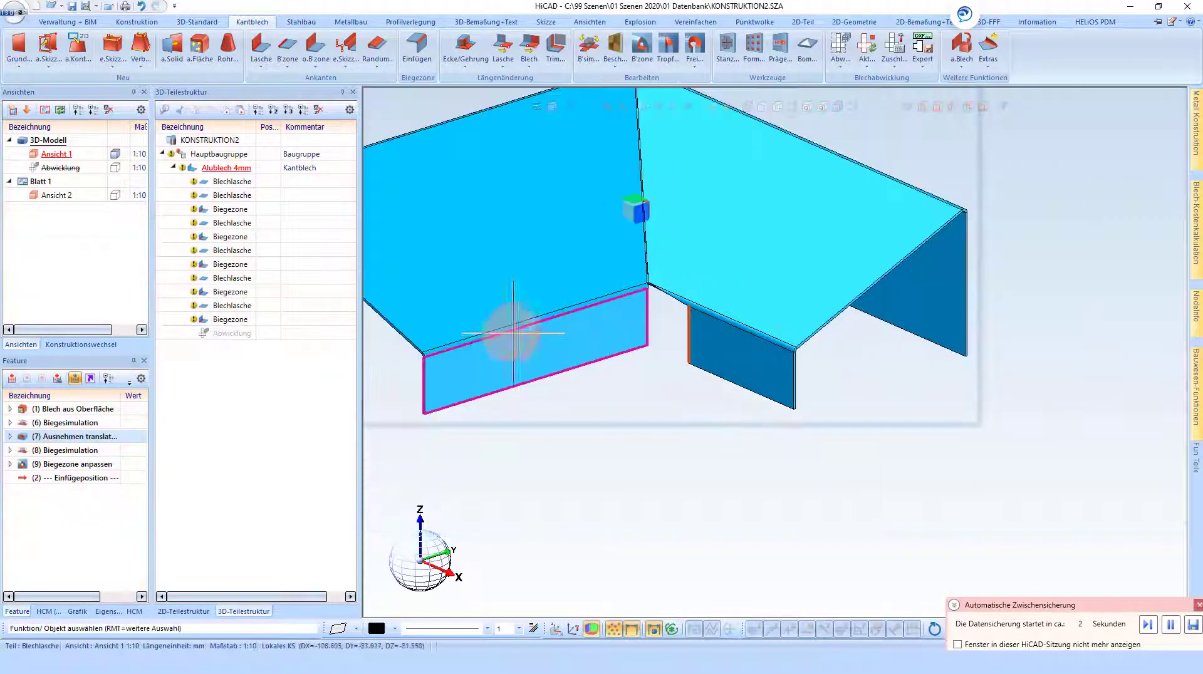
{"action": "scroll", "coordinate": [502, 336], "scroll_direction": "down", "scroll_amount": 3}
Run Abwicklung abgleichen on the flat development and zoom in to check the notch.
{"action": "left_click", "coordinate": [827, 228]}
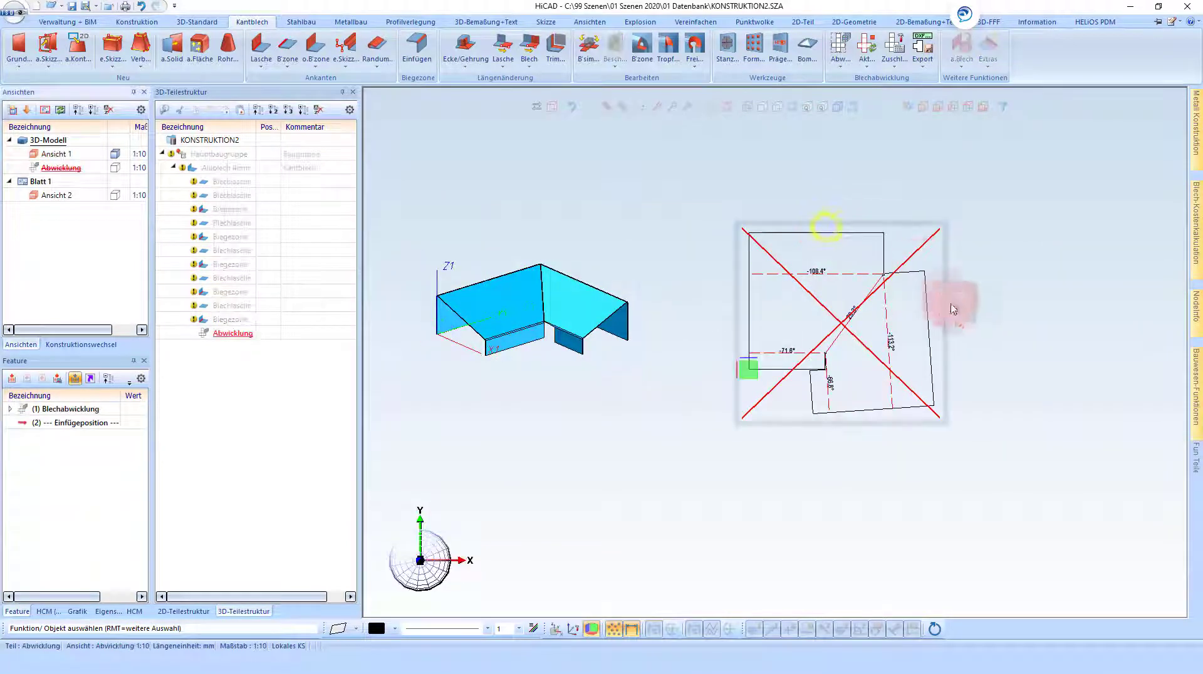
{"action": "right_click", "coordinate": [949, 310]}
{"action": "right_click", "coordinate": [1022, 355]}
{"action": "left_click", "coordinate": [819, 404]}
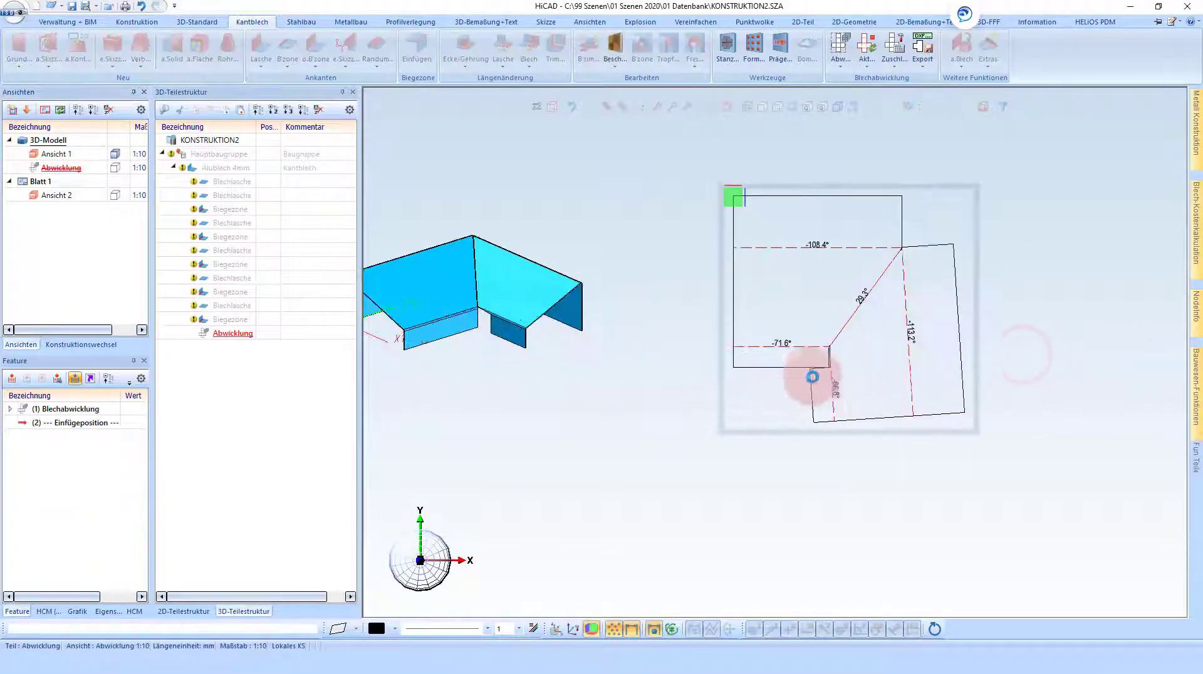
{"action": "scroll", "coordinate": [819, 357], "scroll_direction": "up", "scroll_amount": 5}
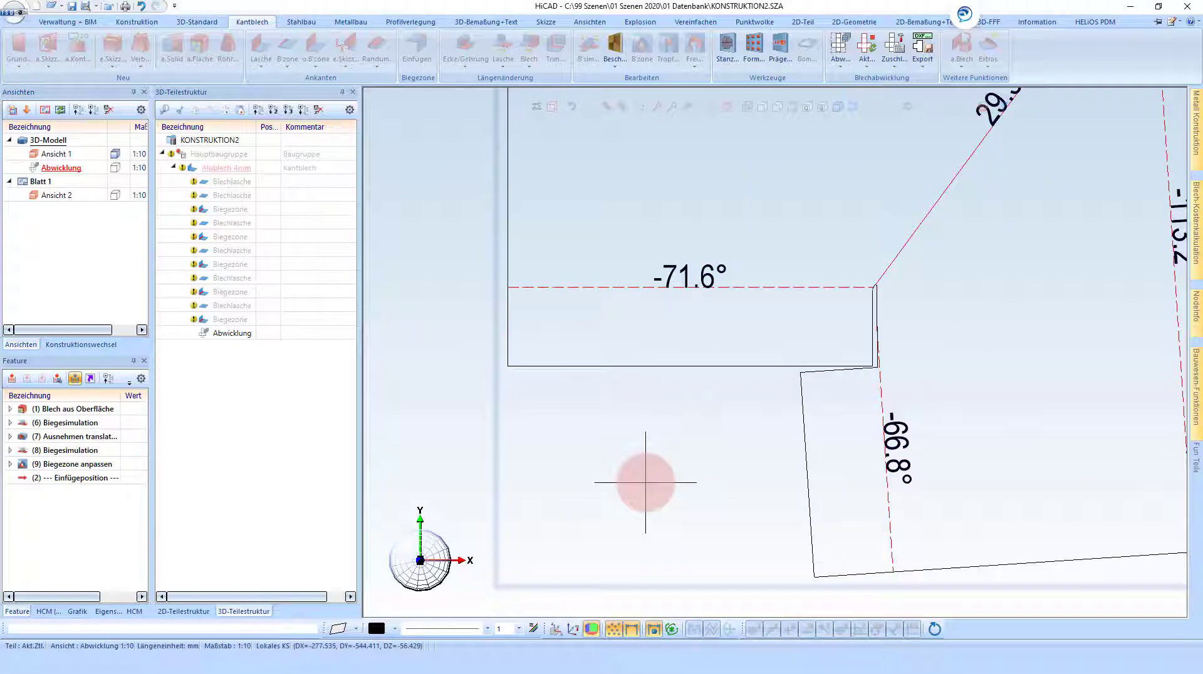
{"action": "scroll", "coordinate": [645, 483], "scroll_direction": "down", "scroll_amount": 3}
{"action": "scroll", "coordinate": [668, 476], "scroll_direction": "down", "scroll_amount": 2}
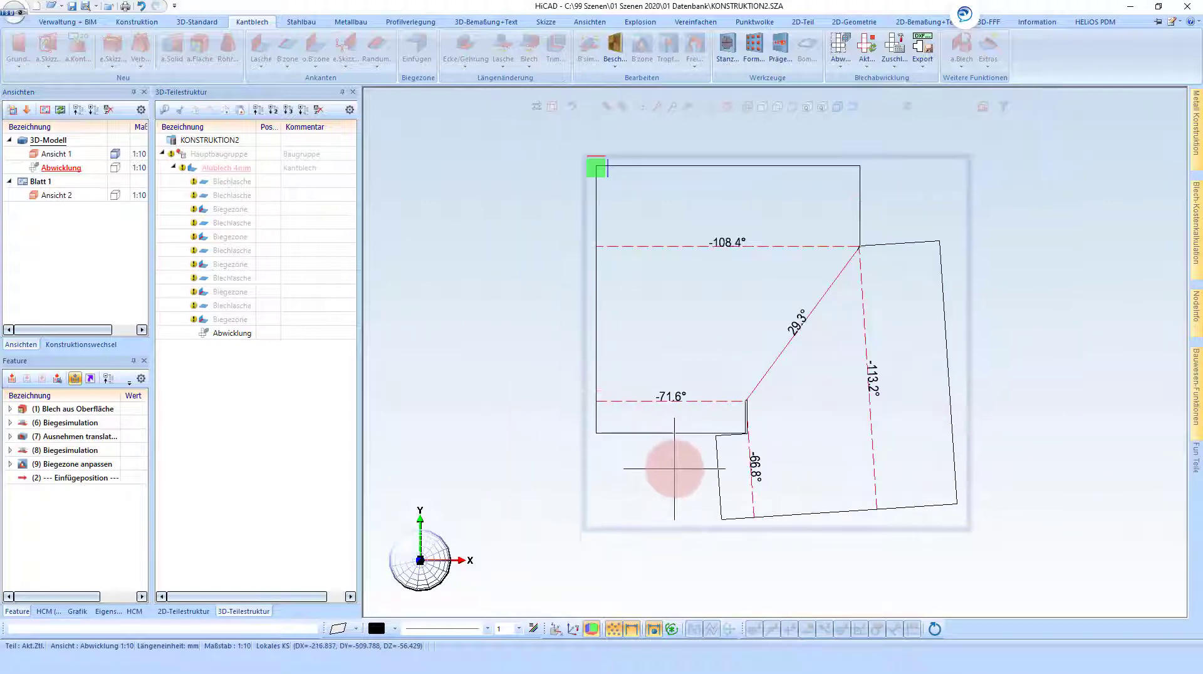
{"action": "scroll", "coordinate": [850, 410], "scroll_direction": "down", "scroll_amount": 2}
{"action": "scroll", "coordinate": [850, 411], "scroll_direction": "down", "scroll_amount": 2}
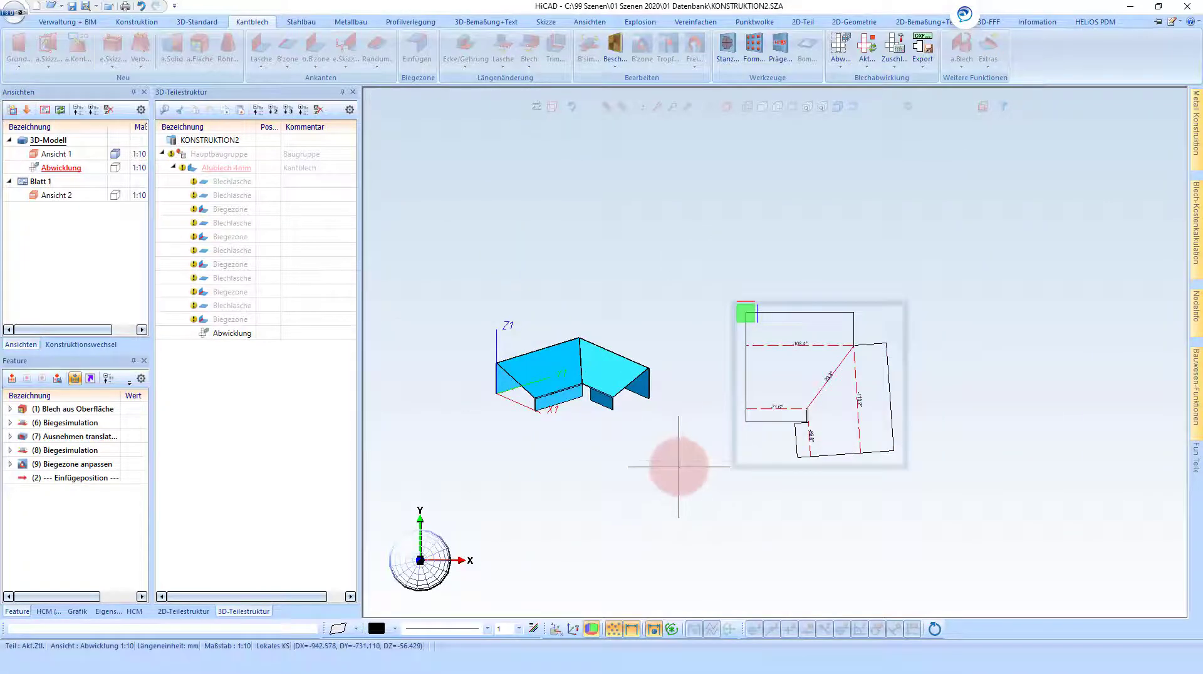